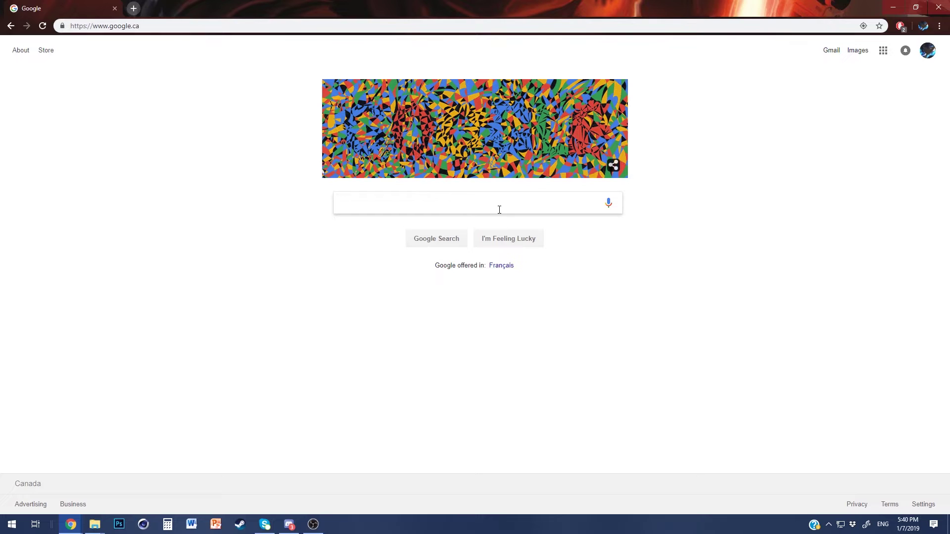
- Search Google for XPS models, submitting the query 'Black clover xps'
click(389, 202)
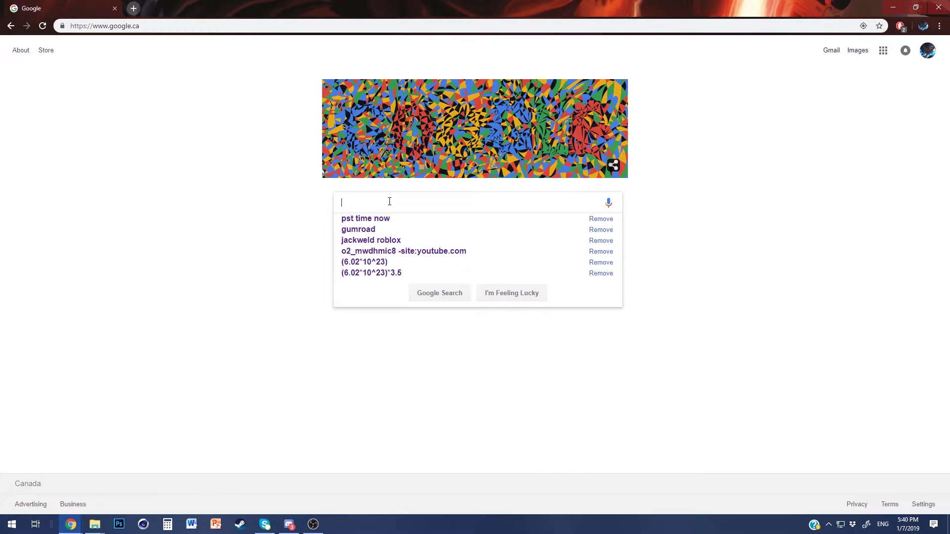
text(e)
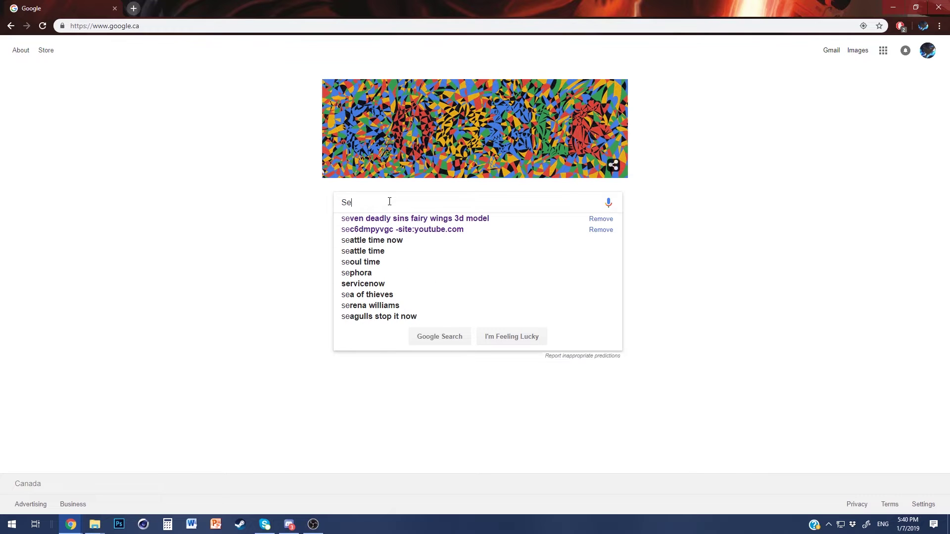
key(BackSpace)
key(BackSpace)
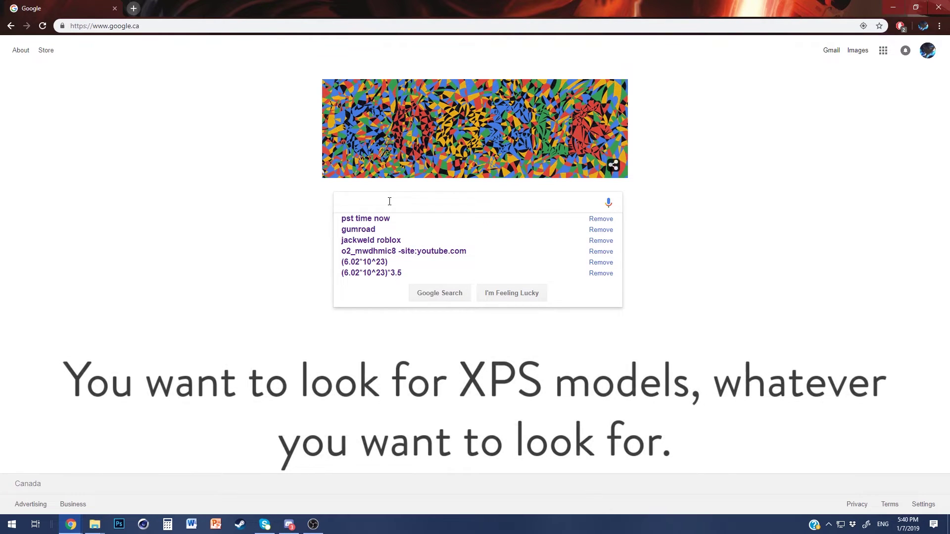
text(Search up )
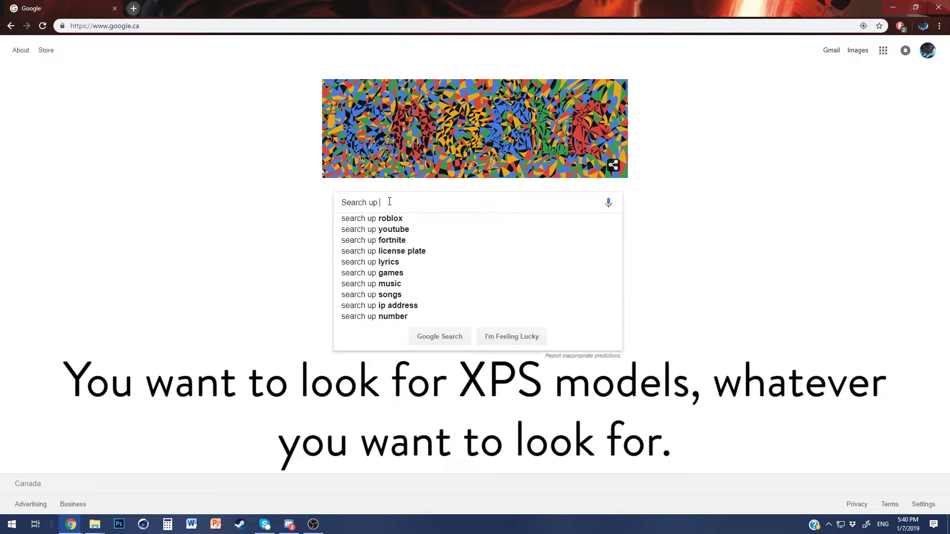
text(XPS MODELS!!!!)
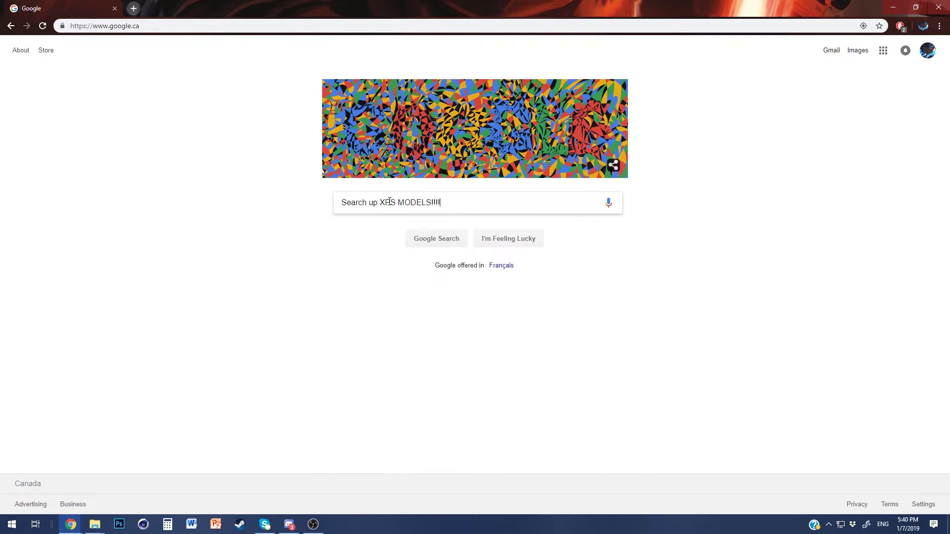
key(ctrl+a)
key(BackSpace)
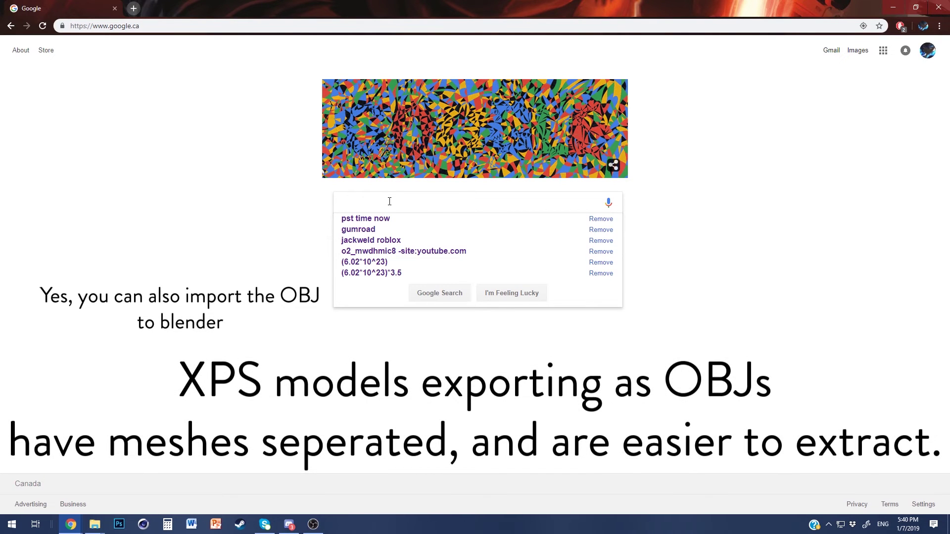
text(Black clover x)
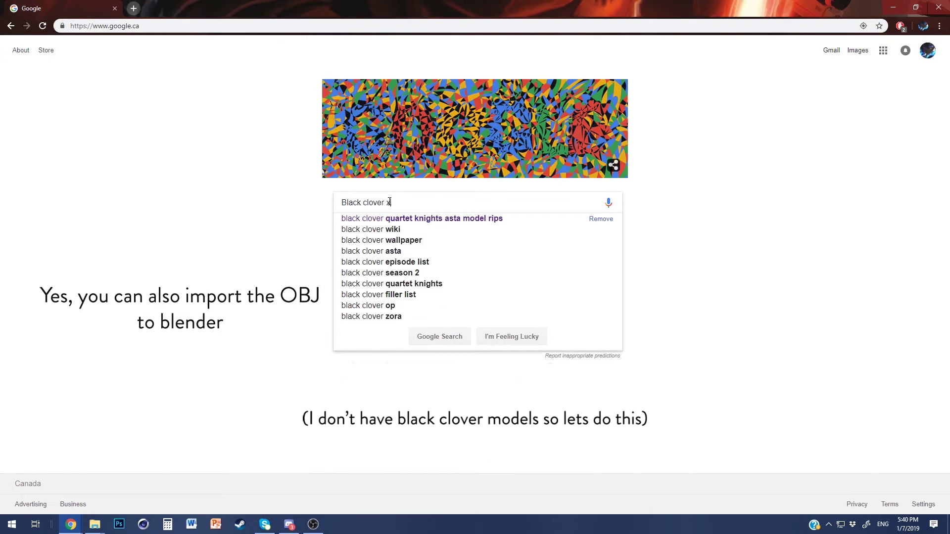
text(ps)
key(Return)
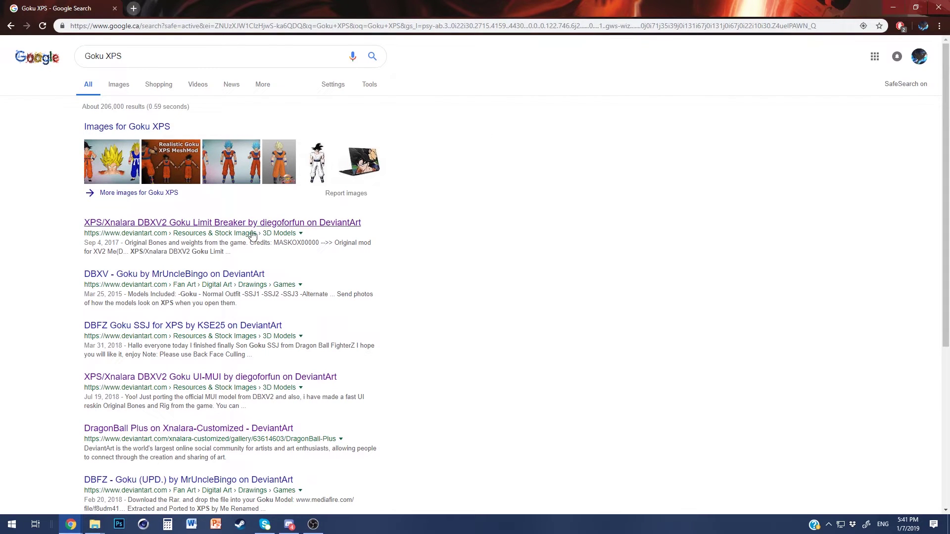
- Download the DBXV2 Goku Original DB Gi model archive from its DeviantArt page
click(163, 223)
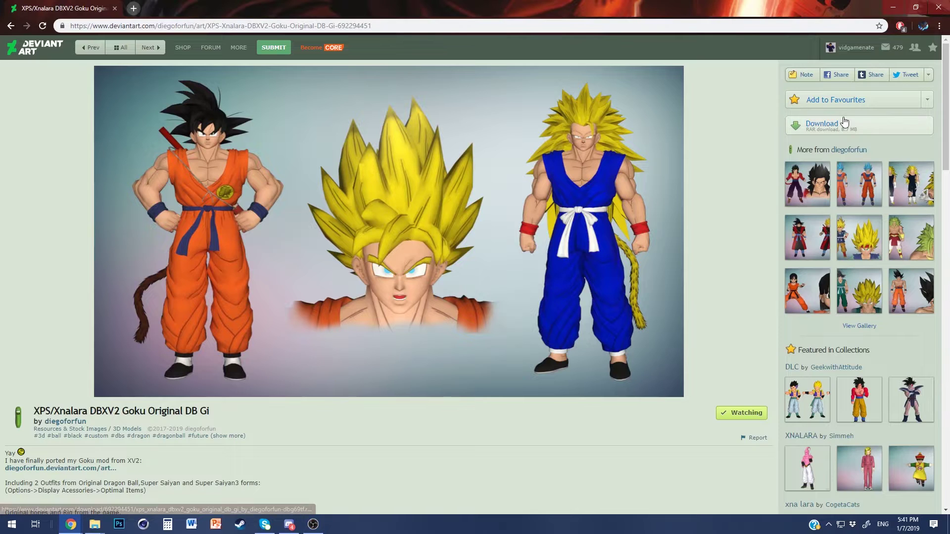
click(818, 133)
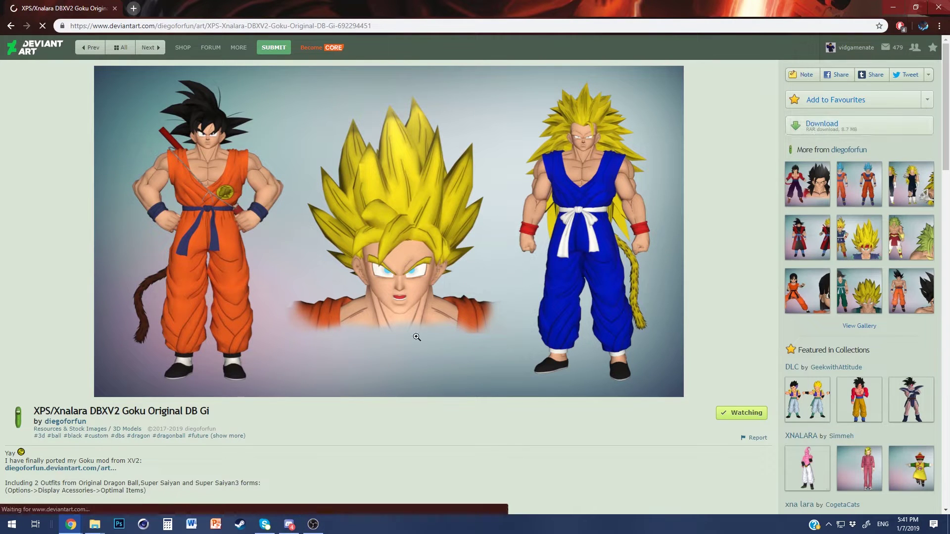
click(95, 524)
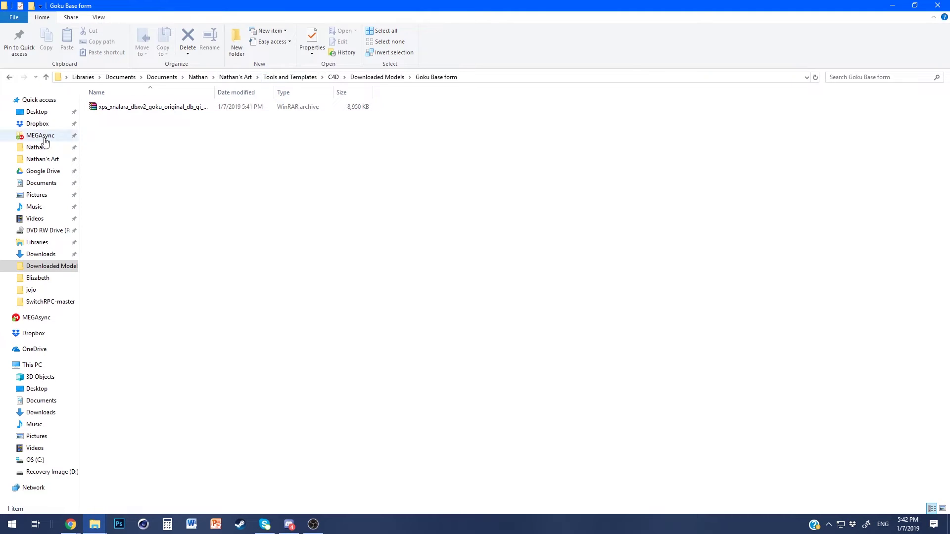
- Extract the RAR archive here and open DBXV2 Goku Original DB Gi > Orange
click(136, 108)
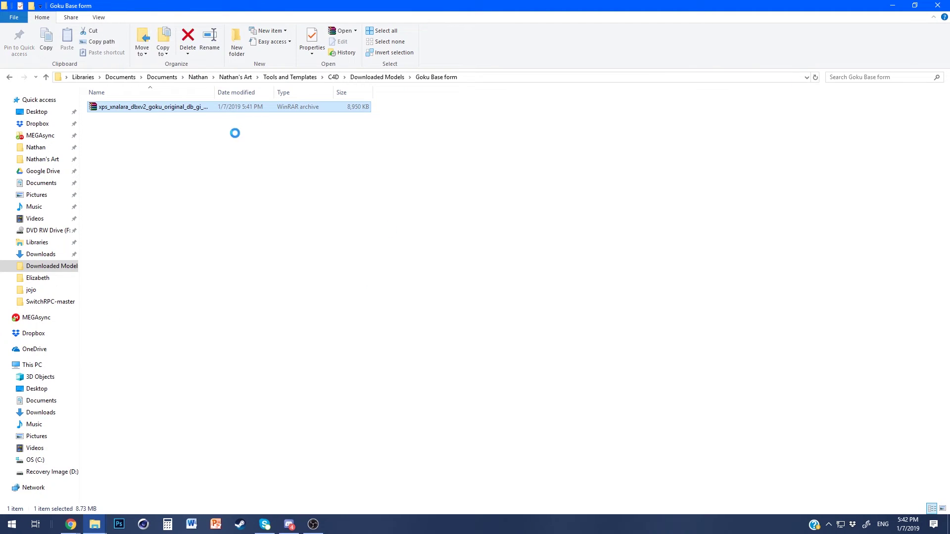
right_click(163, 107)
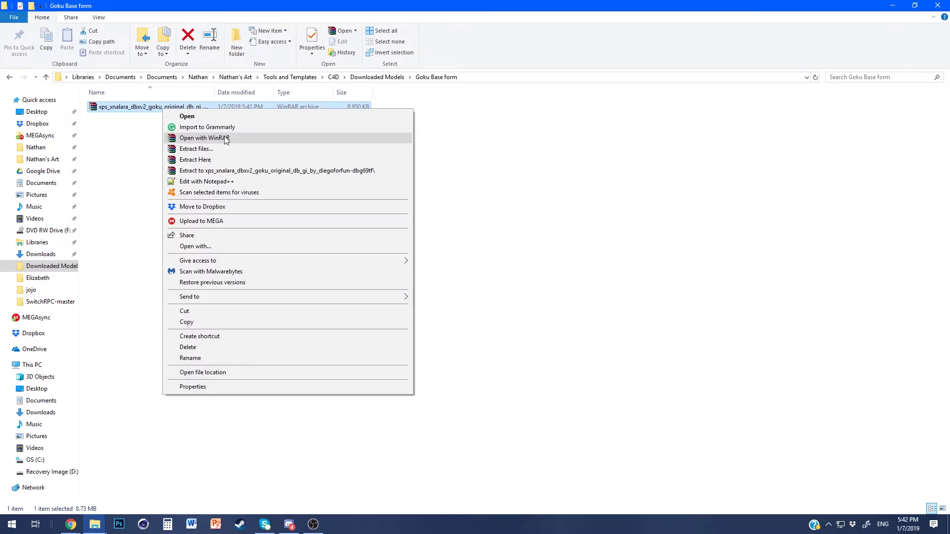
click(198, 160)
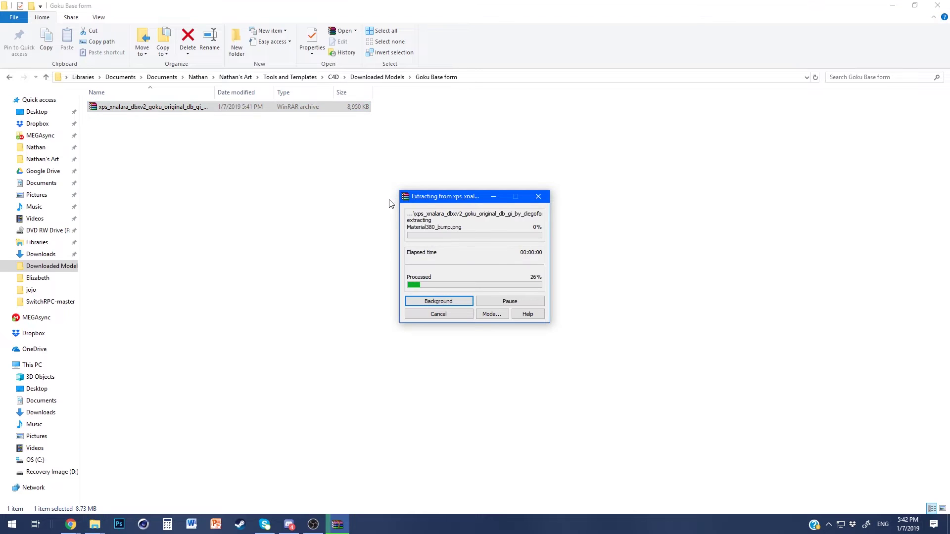
double_click(153, 106)
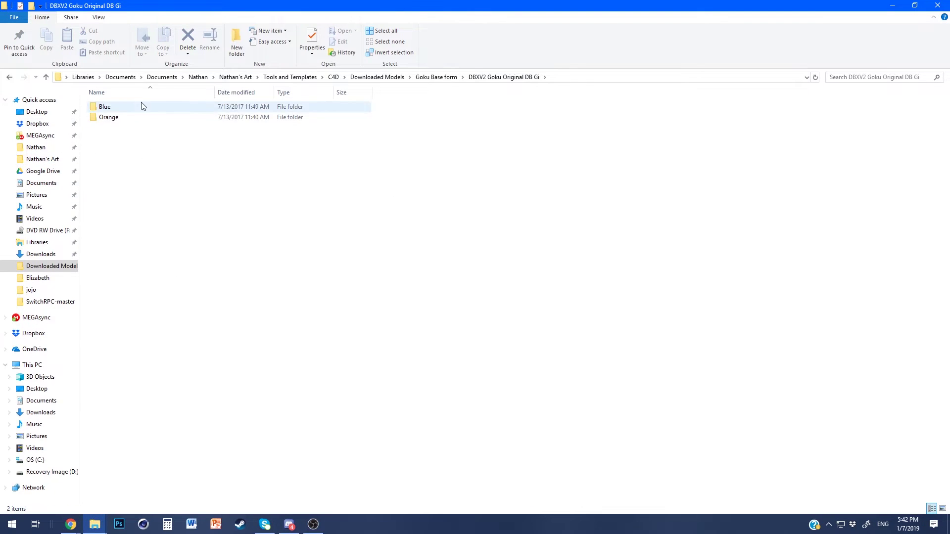
double_click(136, 117)
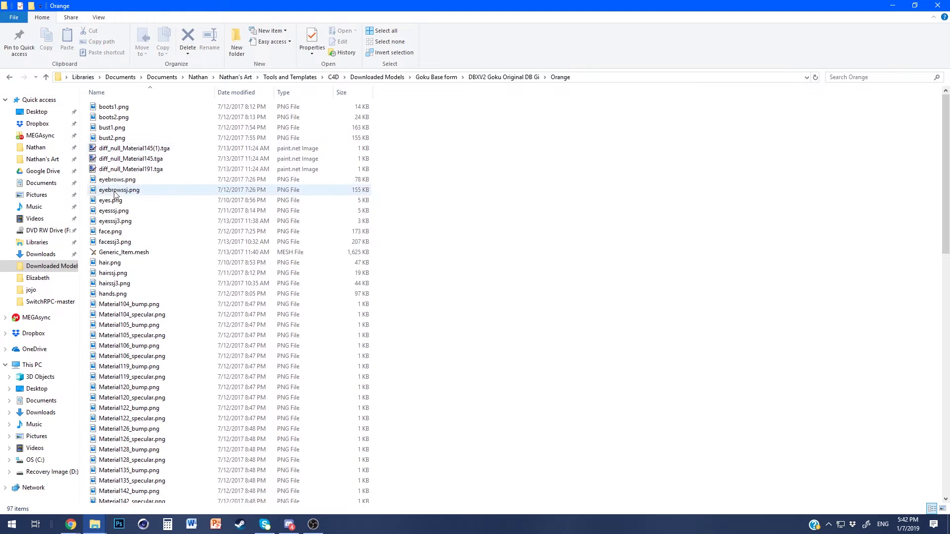
scroll(115, 193, down, 19)
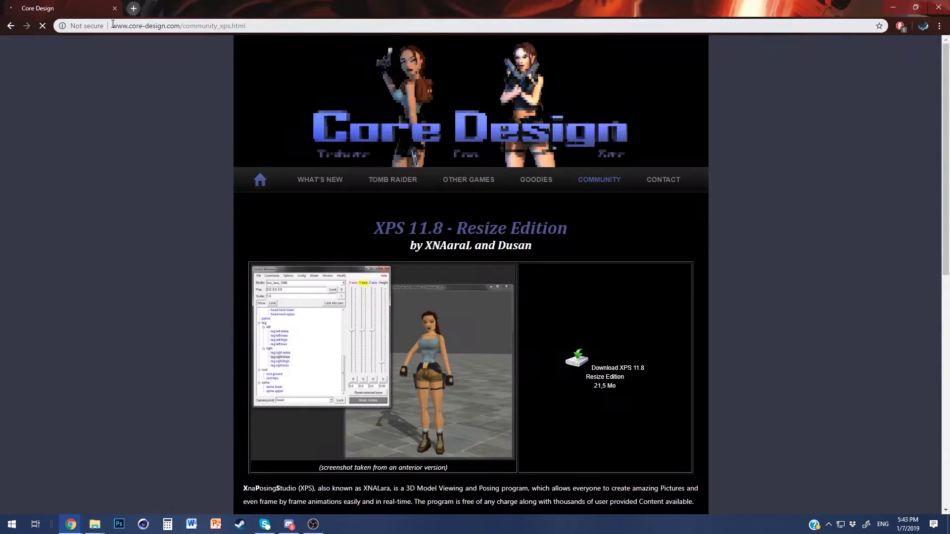
drag(113, 24, 245, 26)
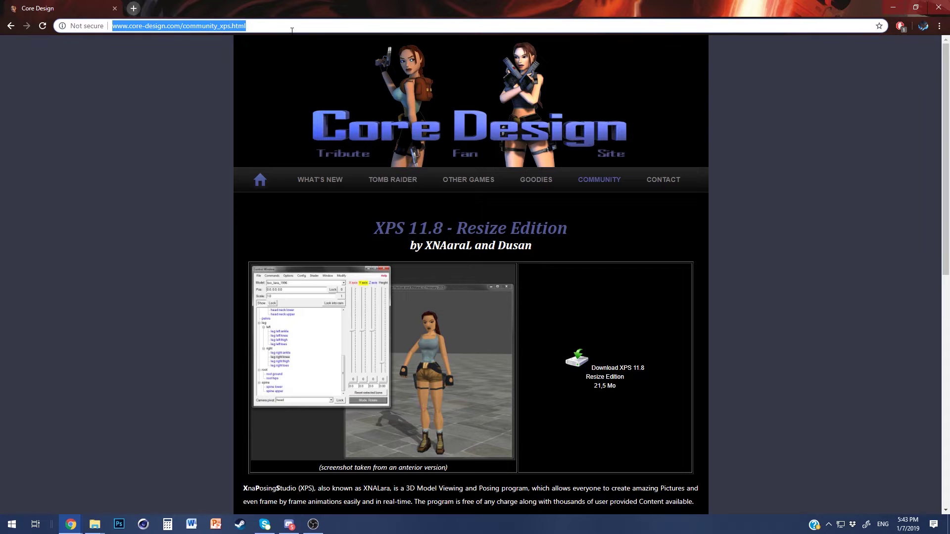
- Read the .NET/XNA install instructions on the XPS 11.8 Resize Edition download page
click(158, 175)
scroll(237, 326, down, 6)
scroll(237, 326, up, 3)
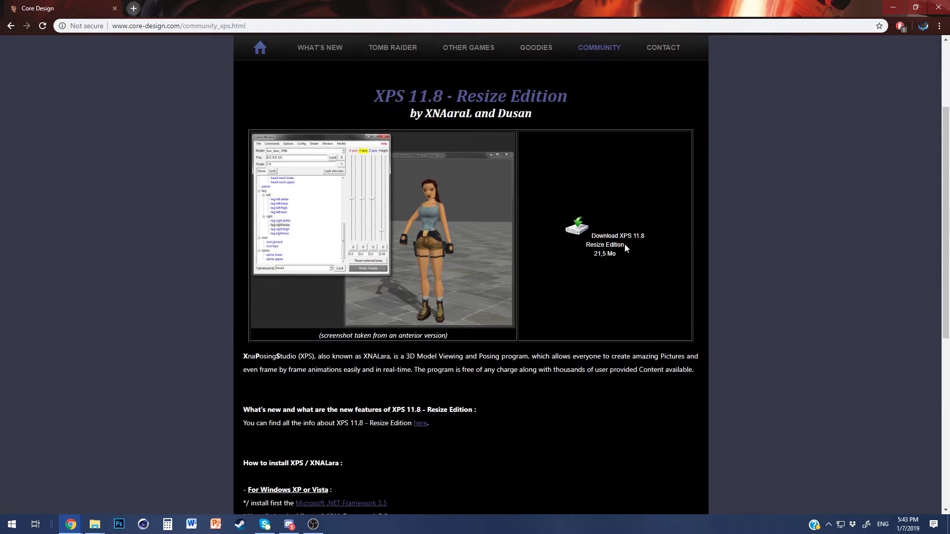
scroll(236, 326, down, 5)
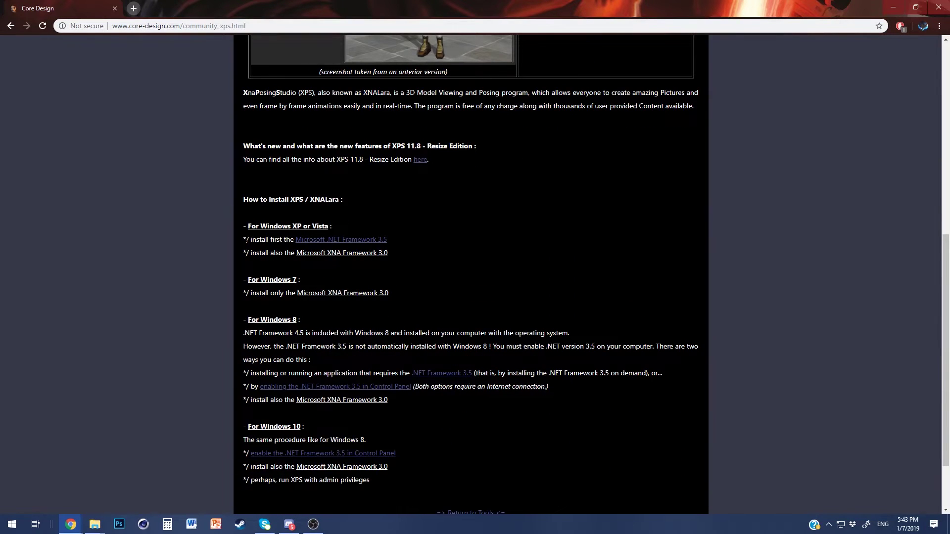
drag(244, 239, 407, 240)
click(409, 240)
scroll(518, 243, up, 5)
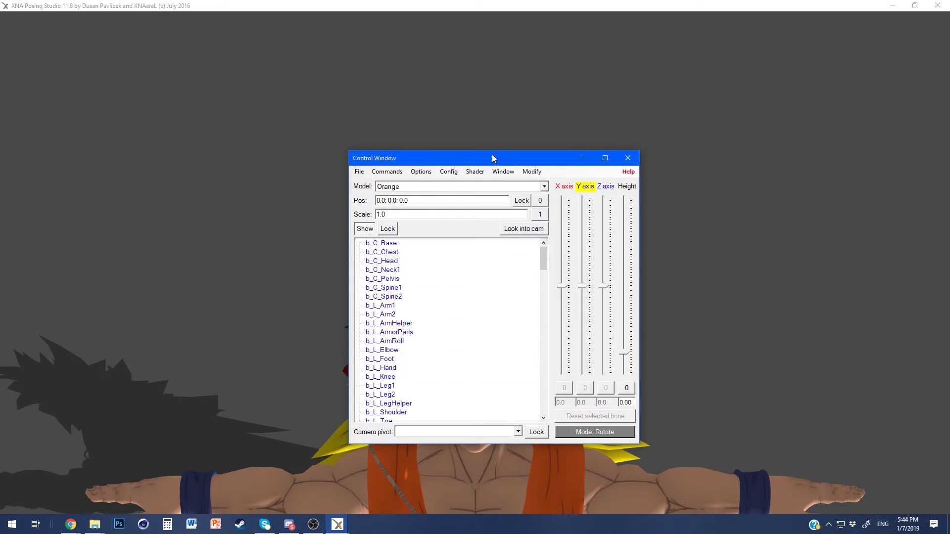
drag(492, 159, 140, 127)
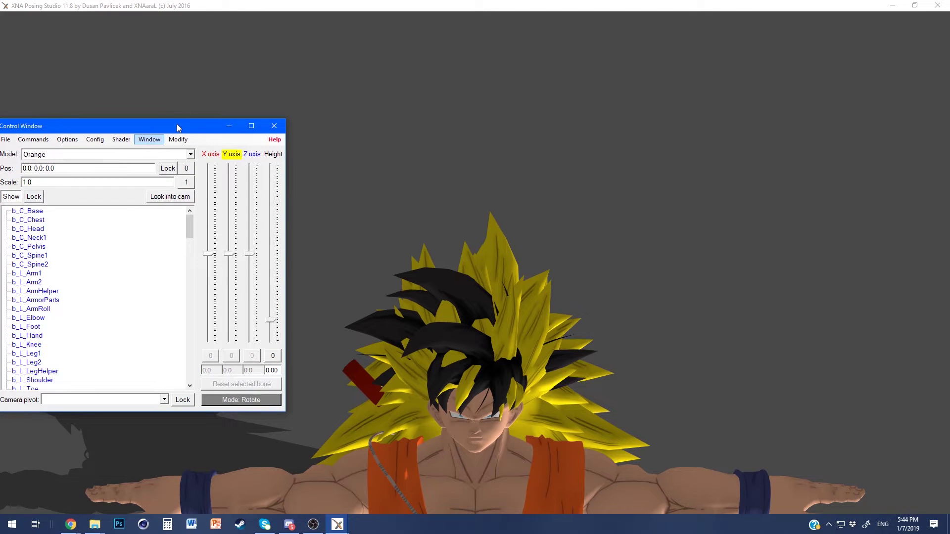
- In Display accessories, hide Tail SSJ, default eyebrows, eyes, face and Material191
drag(176, 123, 332, 122)
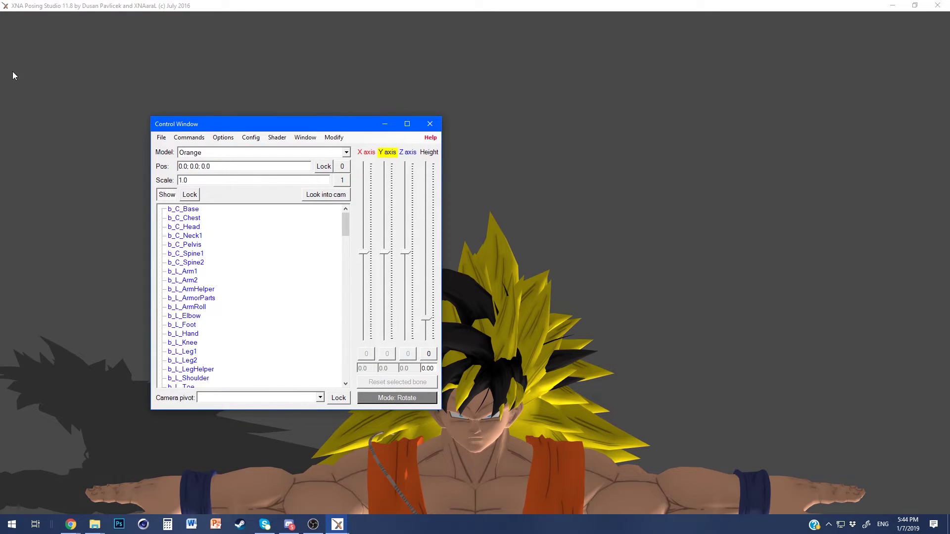
click(189, 137)
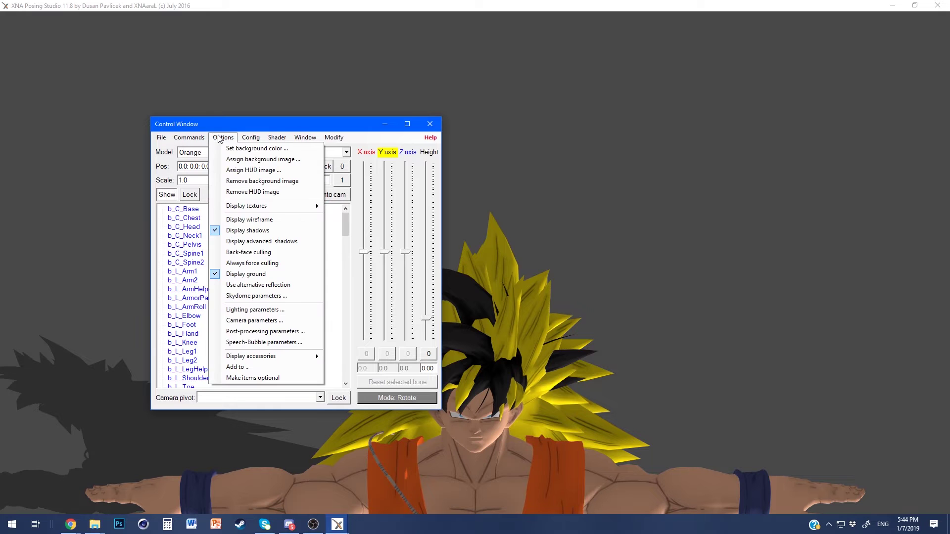
mouse_move(270, 360)
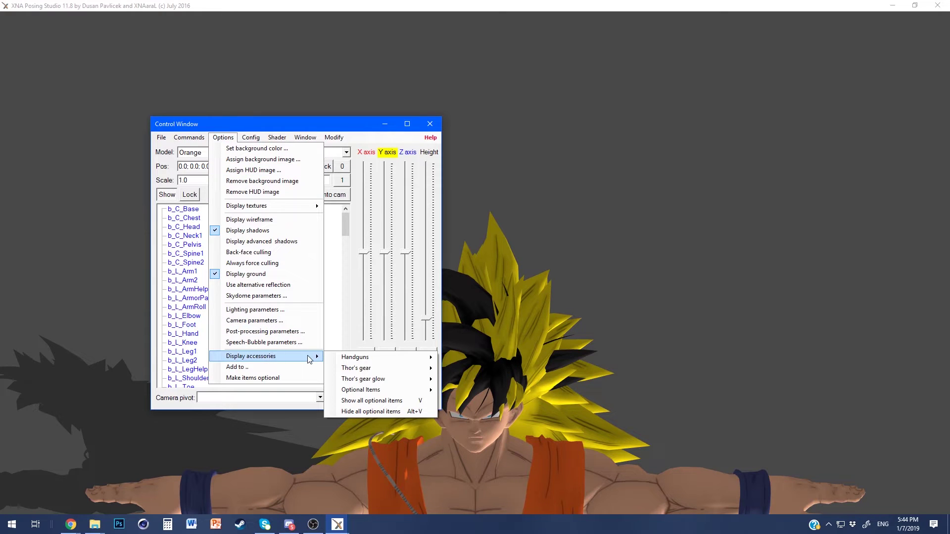
mouse_move(376, 390)
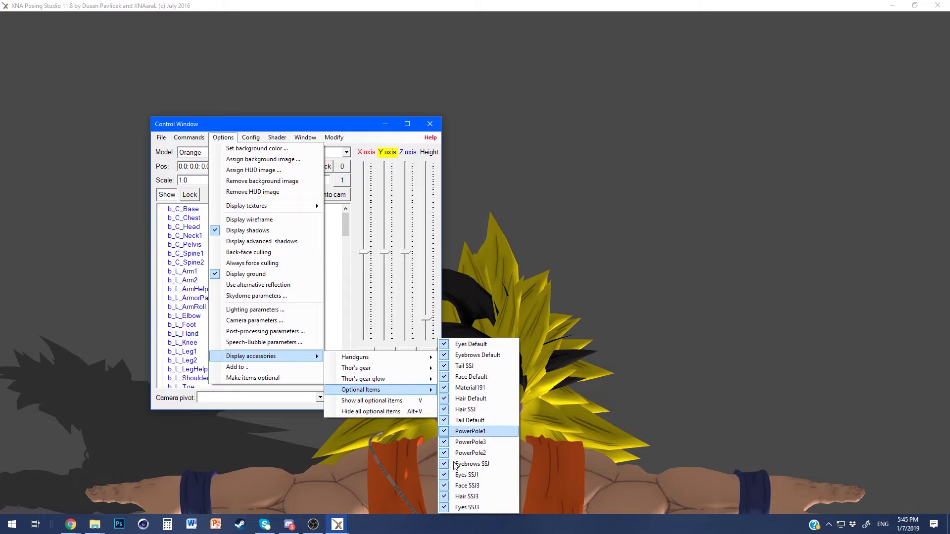
click(470, 369)
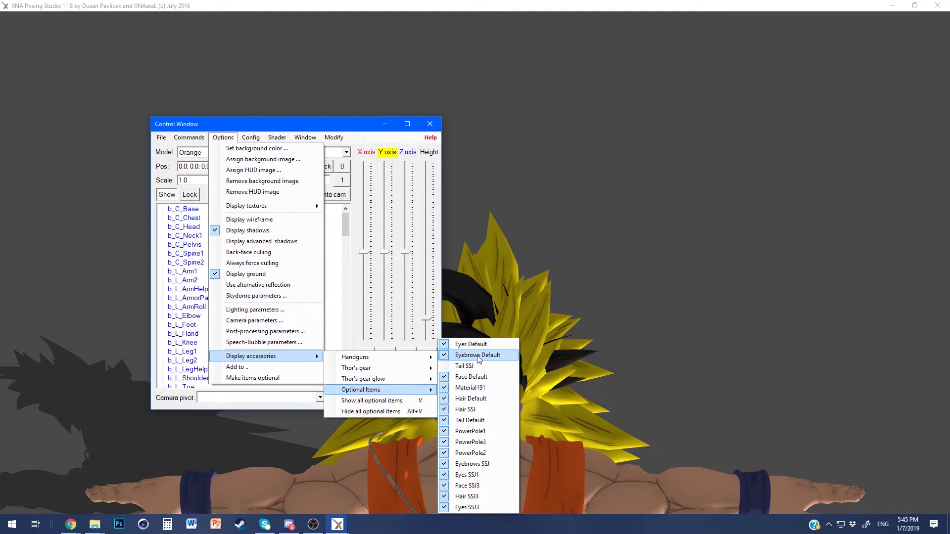
click(477, 356)
click(471, 344)
click(471, 377)
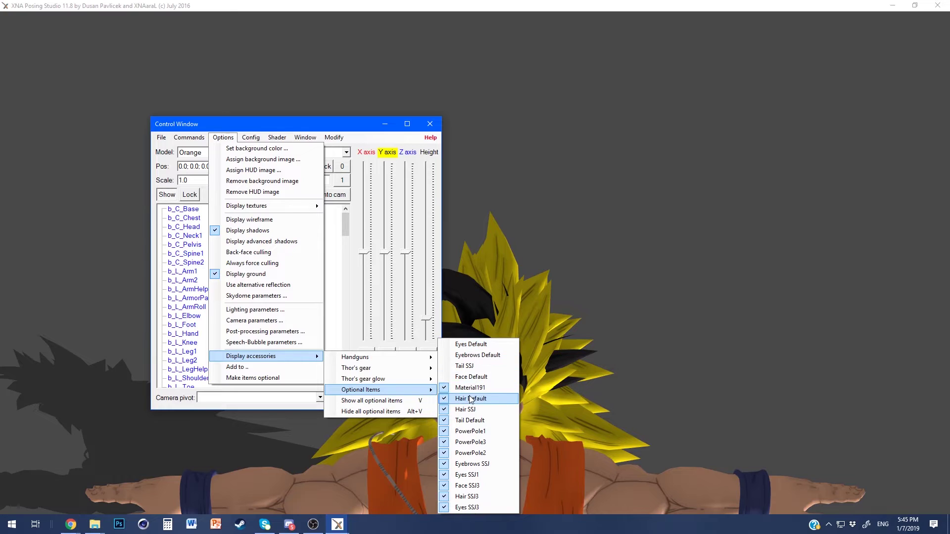
click(479, 390)
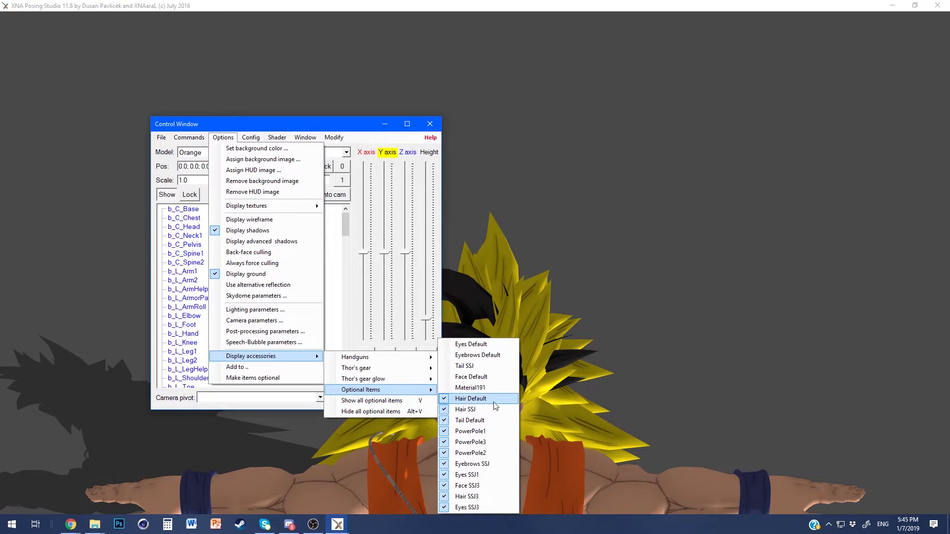
- Hide Hair SSJ, PowerPoles 1-3, Eyebrows SSJ, Eyes SSJ1, Face SSJ3, Hair SSJ3 and Eyes SSJ3
click(460, 409)
click(464, 431)
click(465, 442)
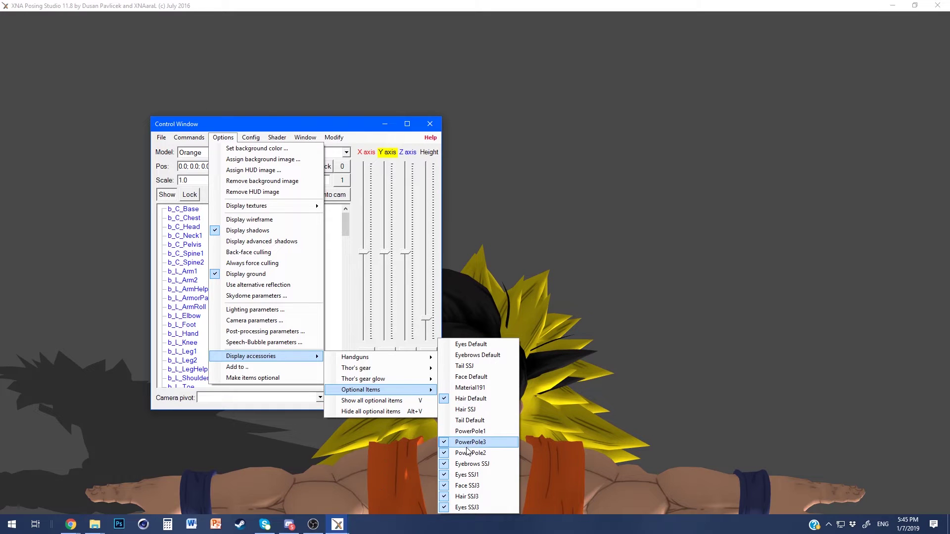
click(466, 452)
click(467, 464)
click(468, 475)
click(468, 486)
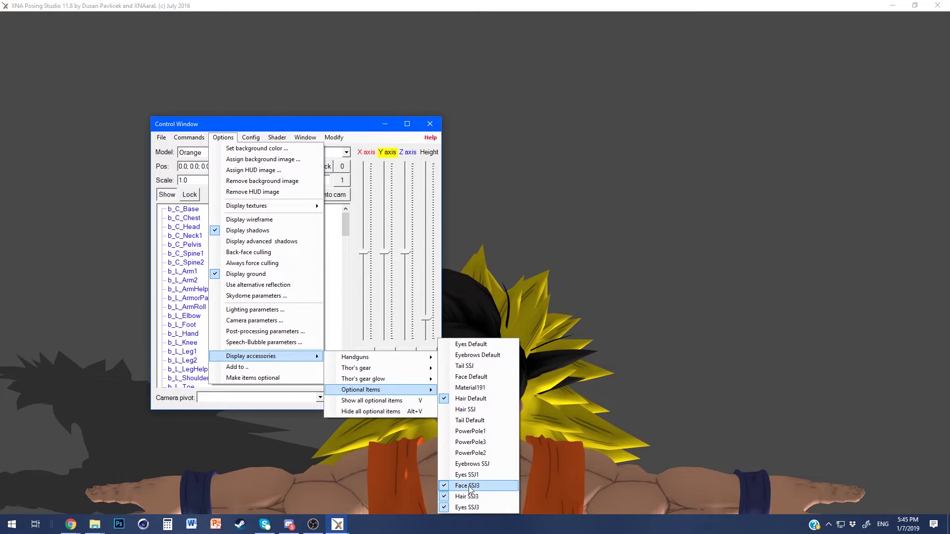
click(467, 496)
click(473, 507)
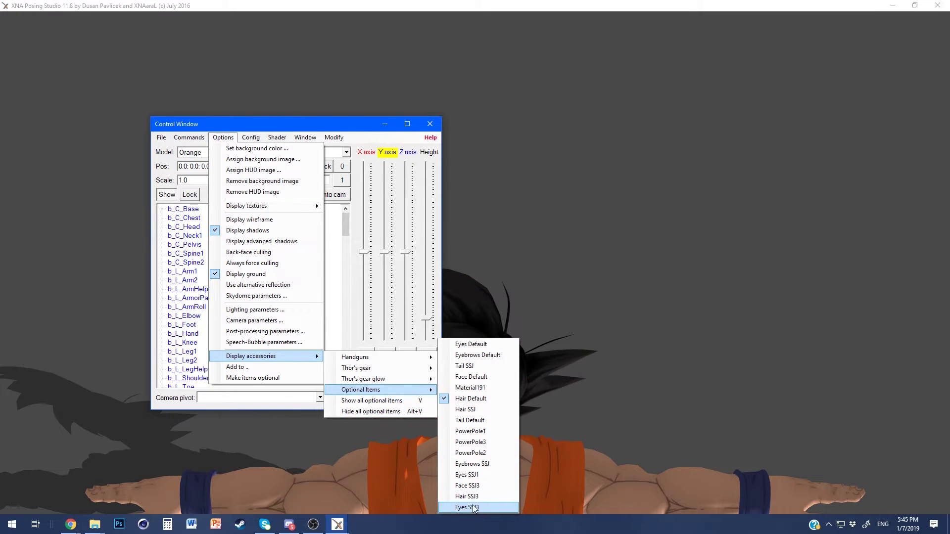
click(589, 444)
- Move the bone control panel aside and zoom out to frame the whole Goku model
drag(299, 128, 715, 40)
right_drag(515, 365, 577, 391)
scroll(576, 391, down, 3)
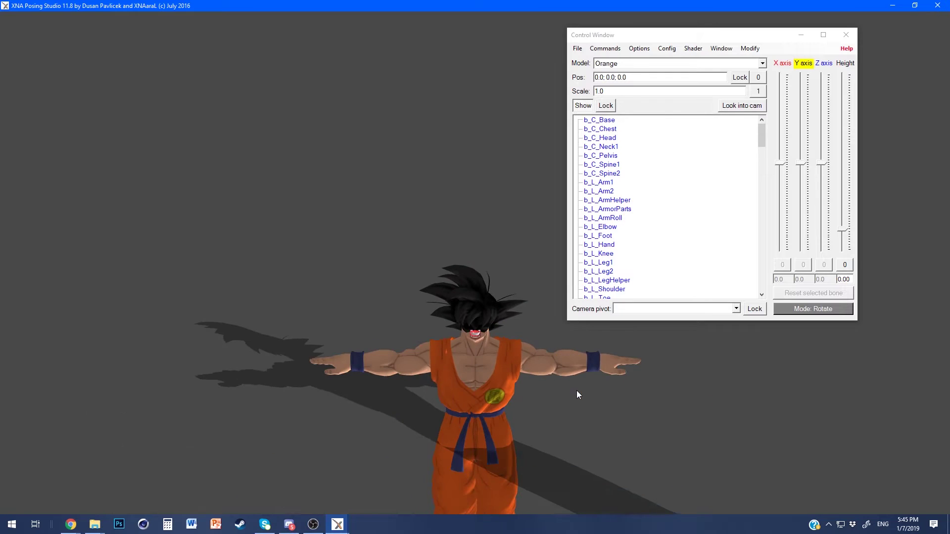
drag(503, 368, 524, 346)
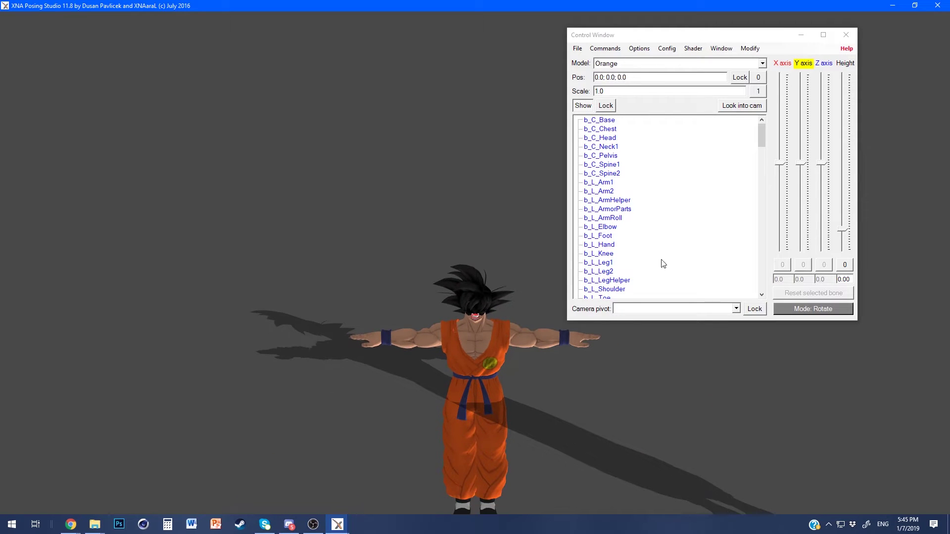
- Export the scene as an OBJ file with Modify > Export scene as .obj
click(749, 48)
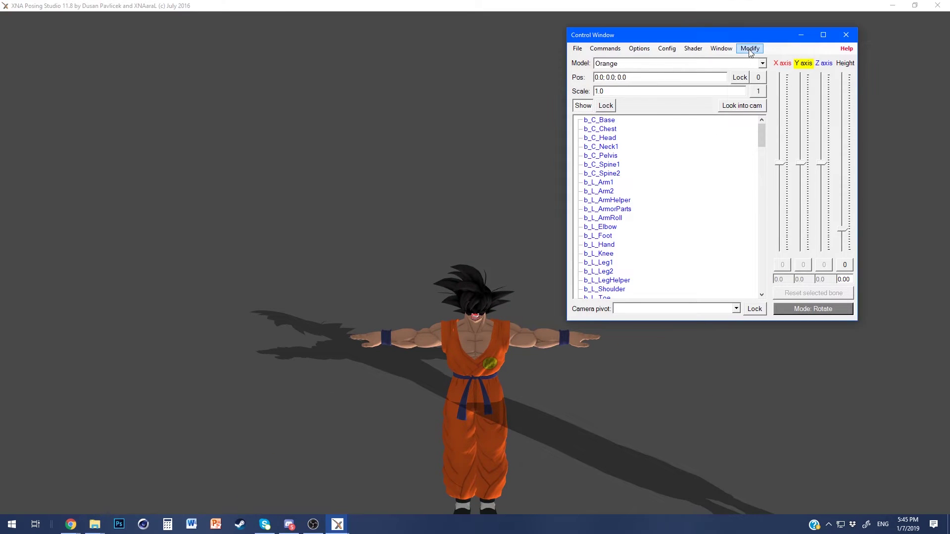
click(749, 48)
click(781, 71)
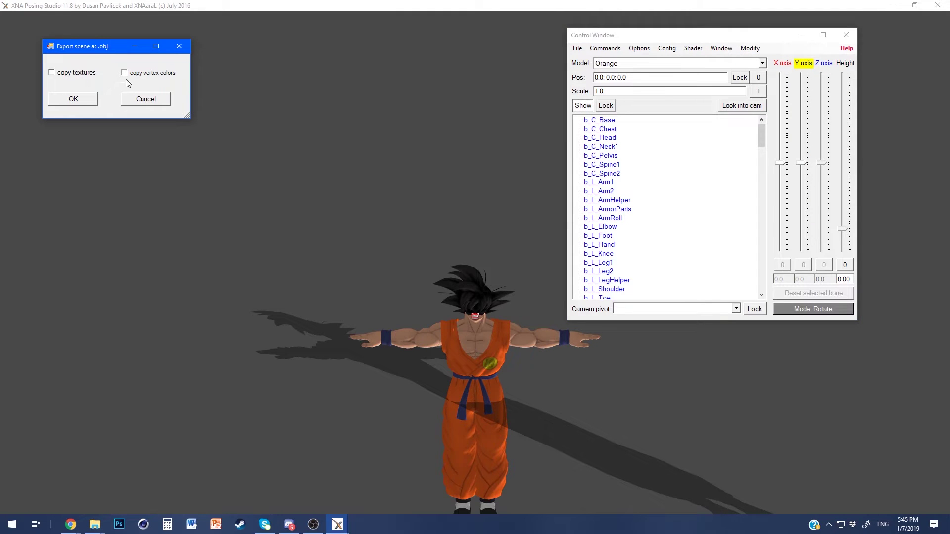
click(62, 103)
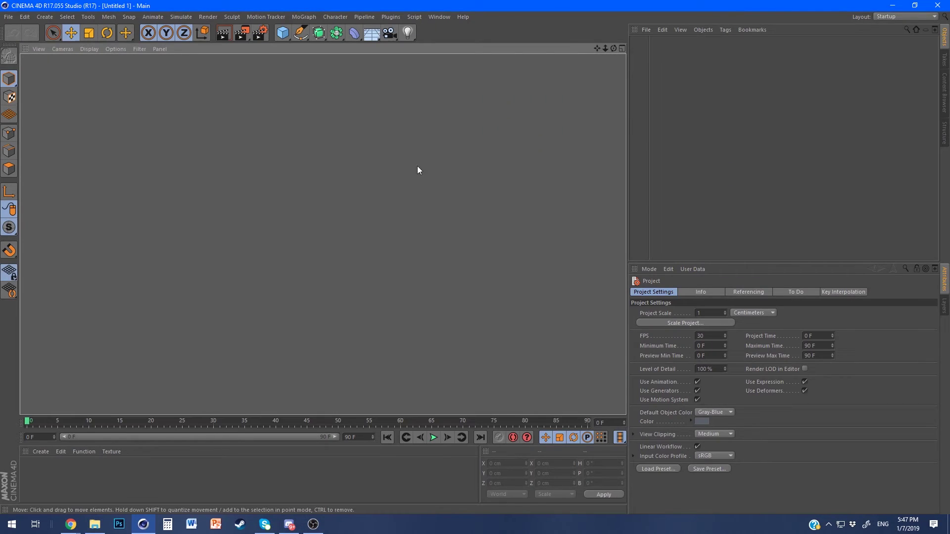
- Merge Goku base form model.obj from Downloaded Models > Goku Base form using default OBJ import settings
click(9, 17)
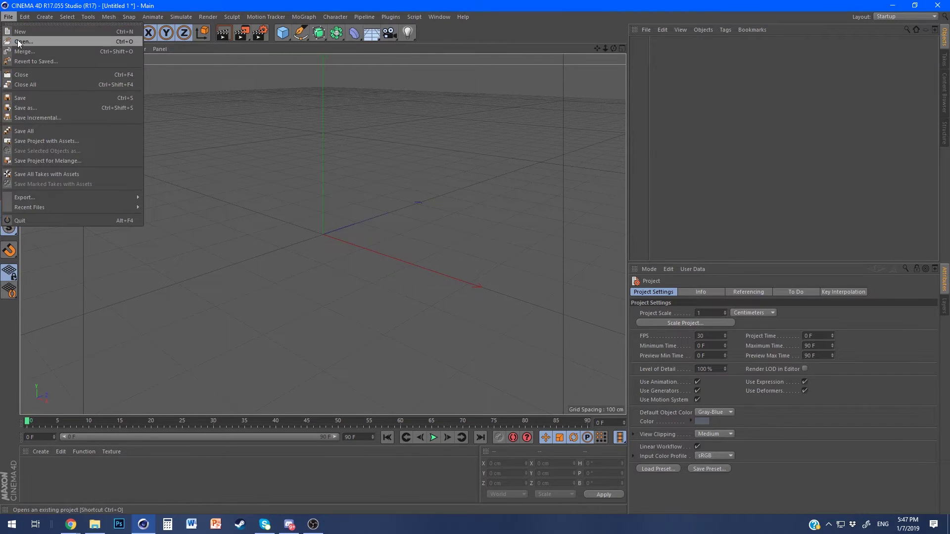
click(19, 52)
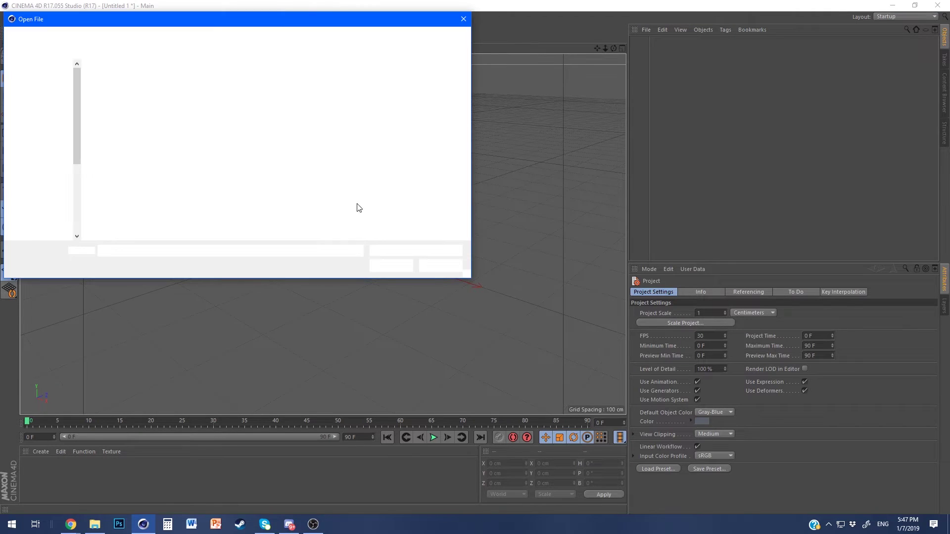
click(234, 35)
double_click(148, 75)
click(213, 95)
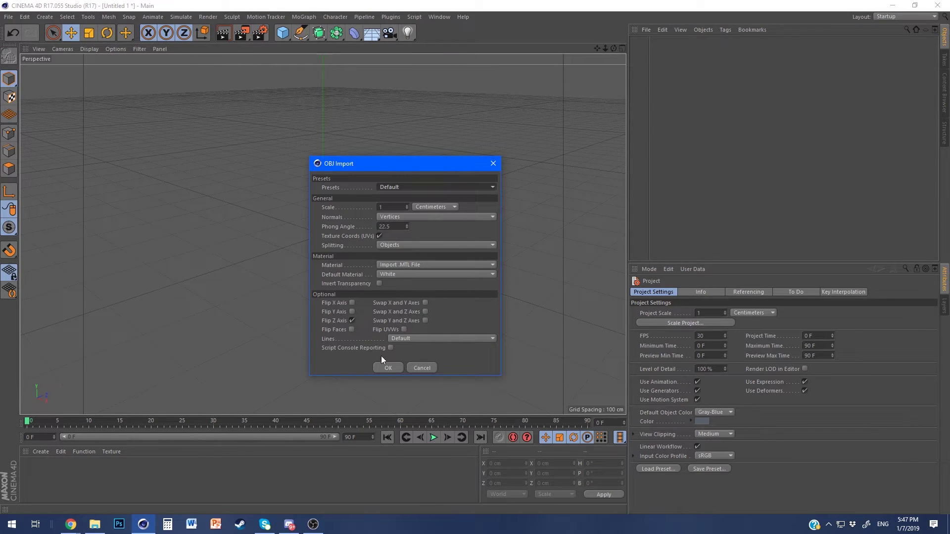
click(387, 367)
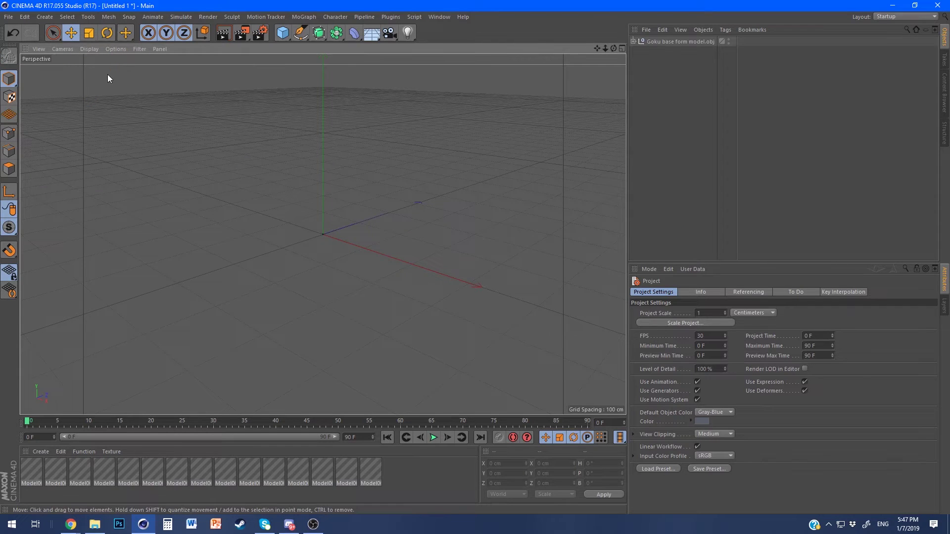
- Scale the Goku base form null up repeatedly with the Scale tool until the model is large
click(94, 34)
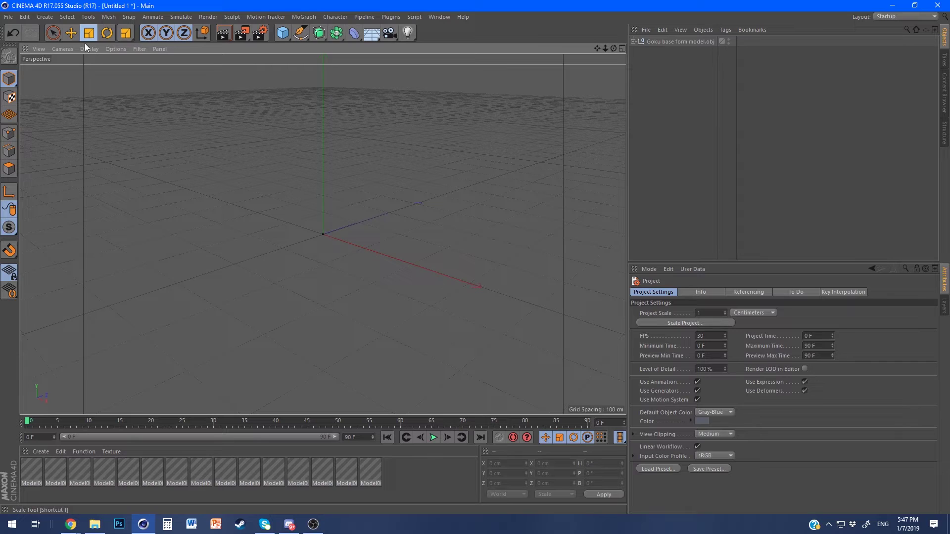
click(634, 42)
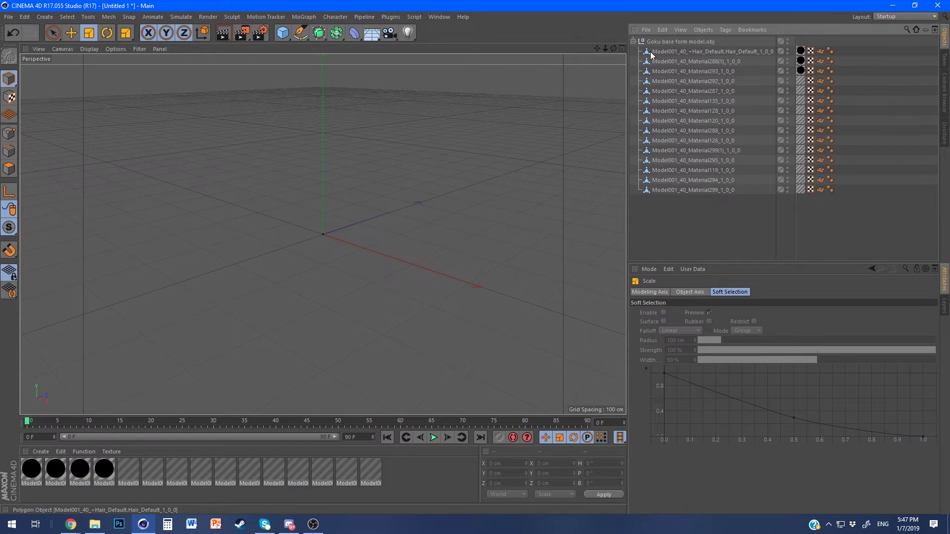
click(683, 40)
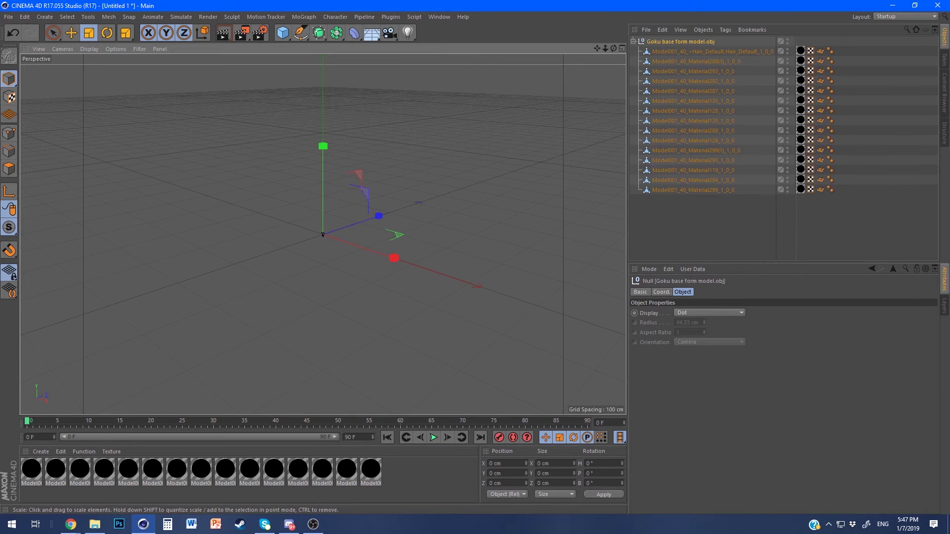
drag(384, 225, 409, 237)
drag(465, 216, 574, 221)
alt+drag(358, 329, 429, 260)
drag(444, 227, 451, 218)
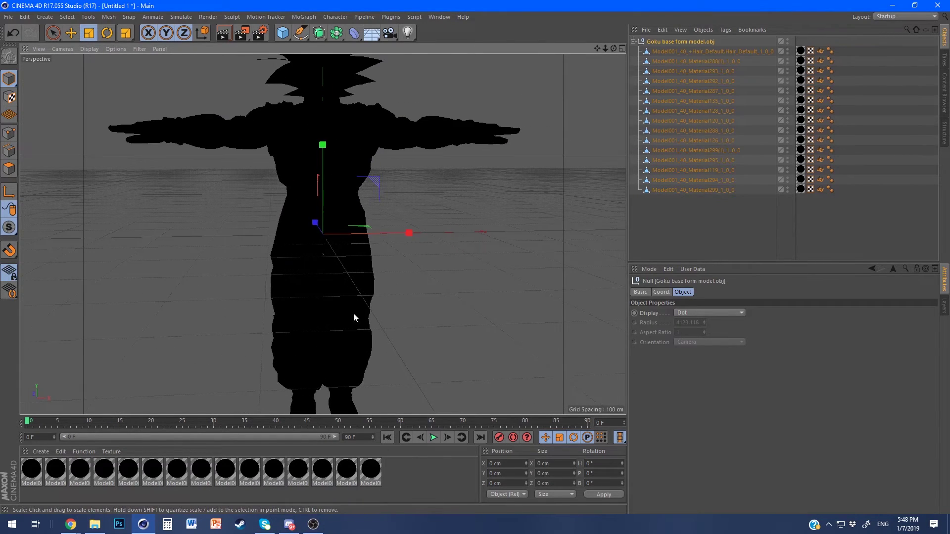
alt+drag(354, 314, 567, 298)
- Select every body mesh below the hair, Material288(1) through Material299, and delete them
alt+middle_drag(435, 297, 447, 266)
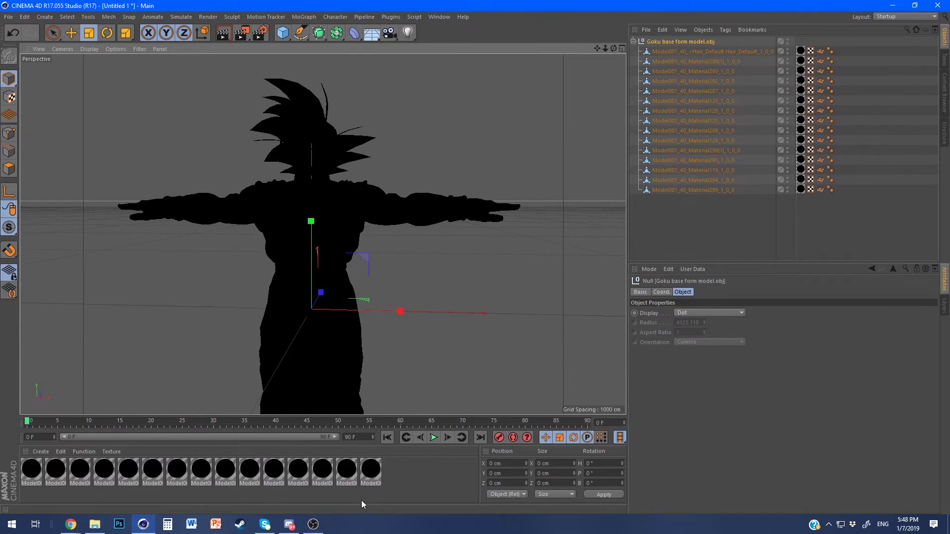
click(686, 198)
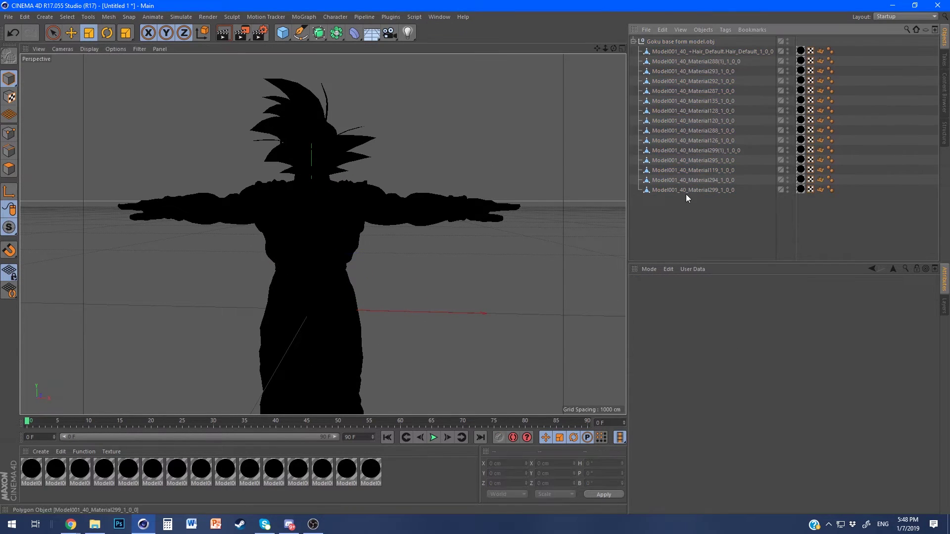
click(681, 52)
double_click(725, 51)
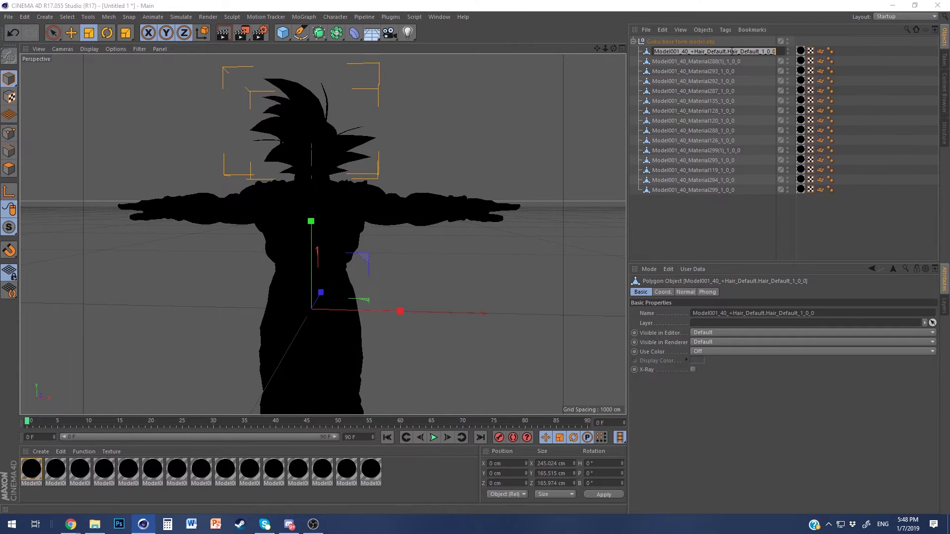
key(ctrl+a)
key(Escape)
click(648, 61)
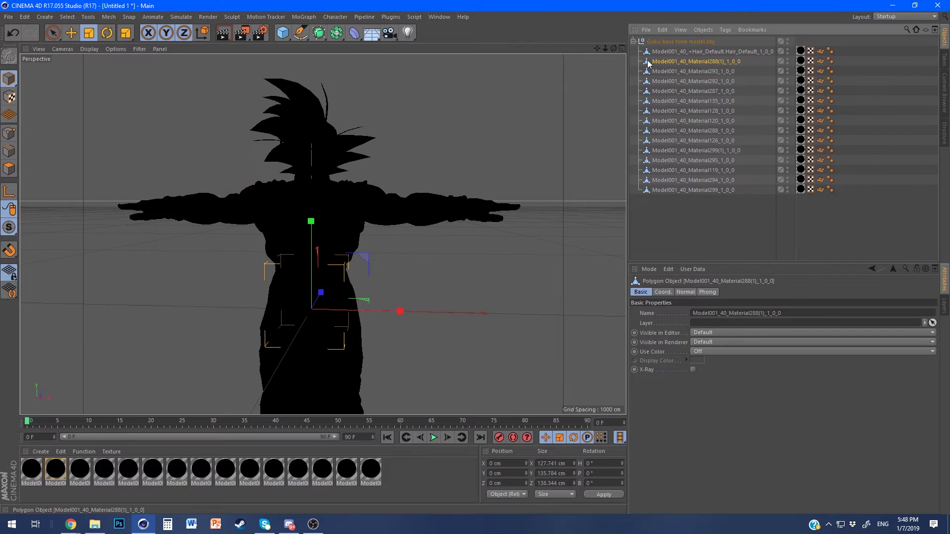
shift+click(682, 190)
key(Delete)
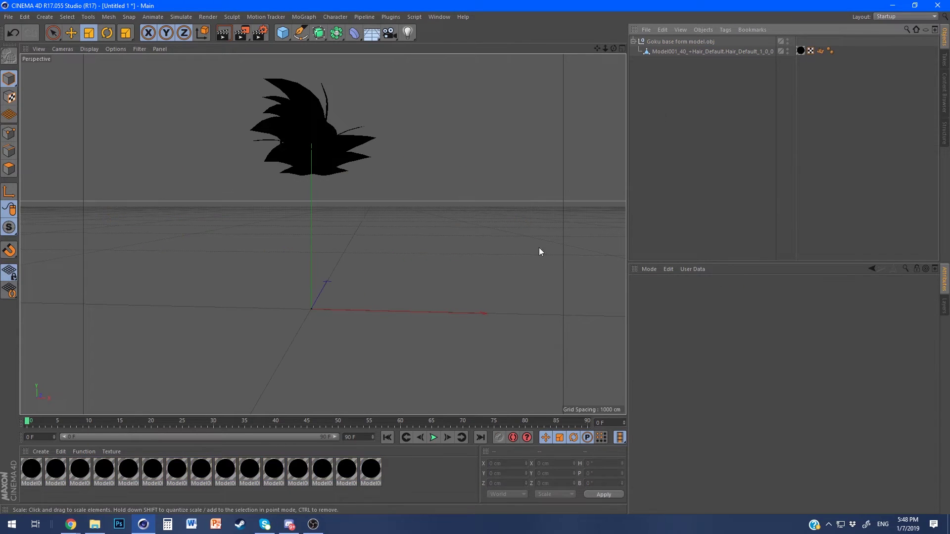
- Move the hair object out of the Goku null and delete the empty null
alt+middle_drag(449, 189, 466, 254)
alt+drag(466, 254, 569, 198)
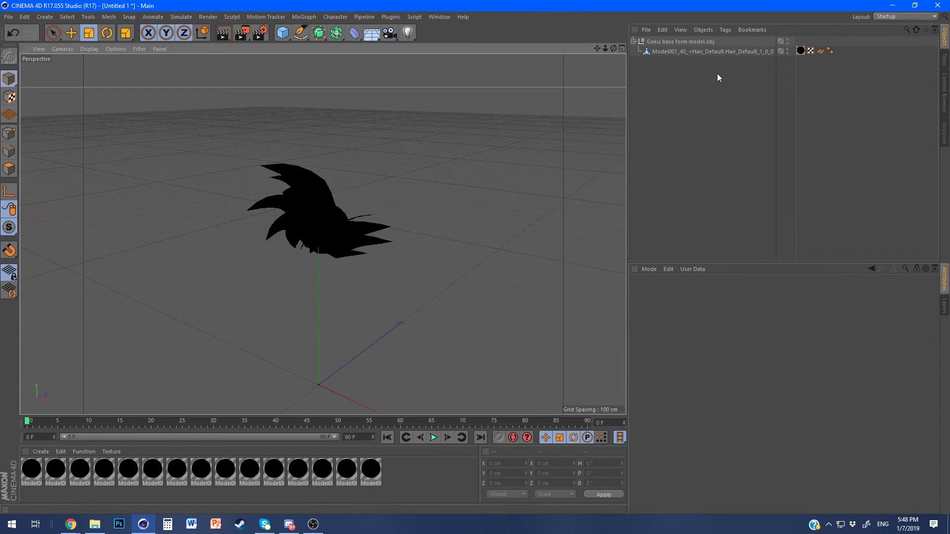
drag(663, 53, 660, 39)
click(651, 51)
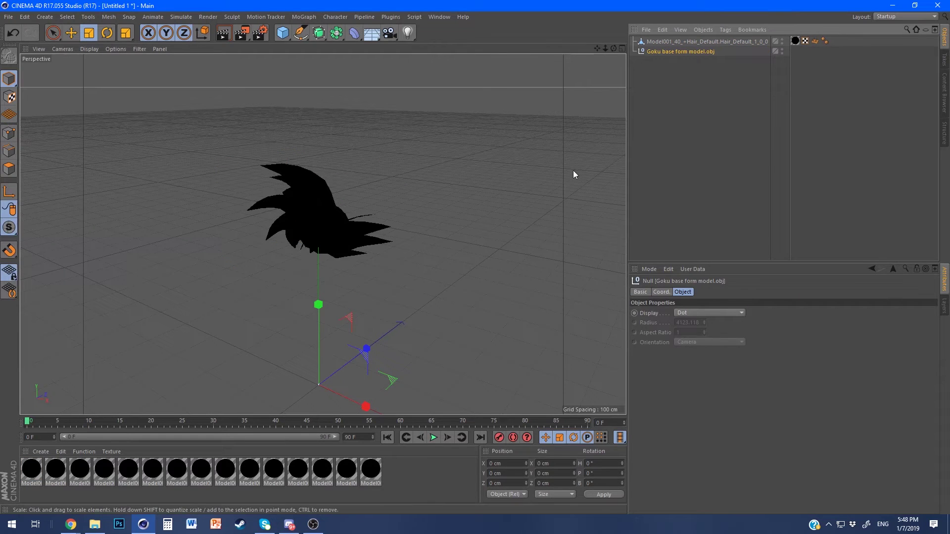
key(Delete)
alt+drag(411, 332, 519, 277)
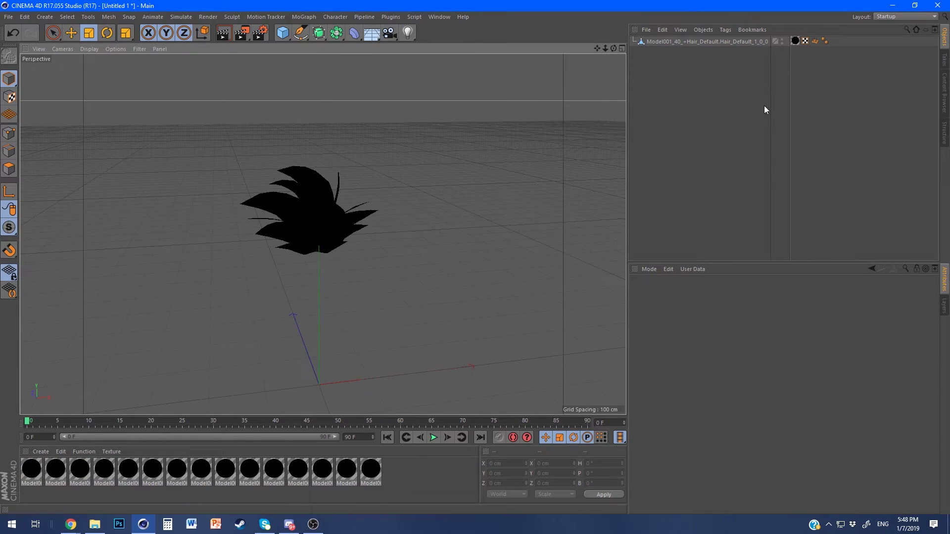
- Load hair.png from Goku Base form > DBXV2 > Orange as the hair material's texture, without copying it
click(795, 41)
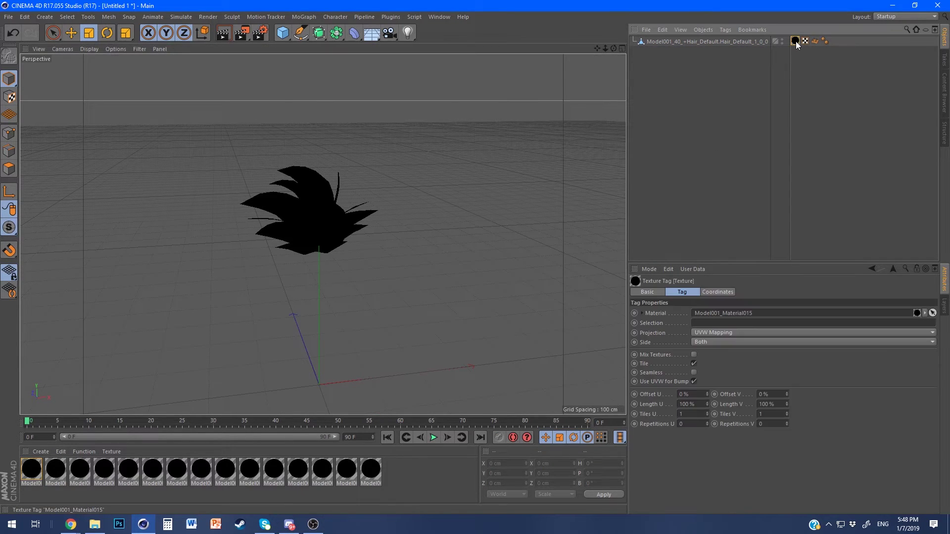
double_click(32, 470)
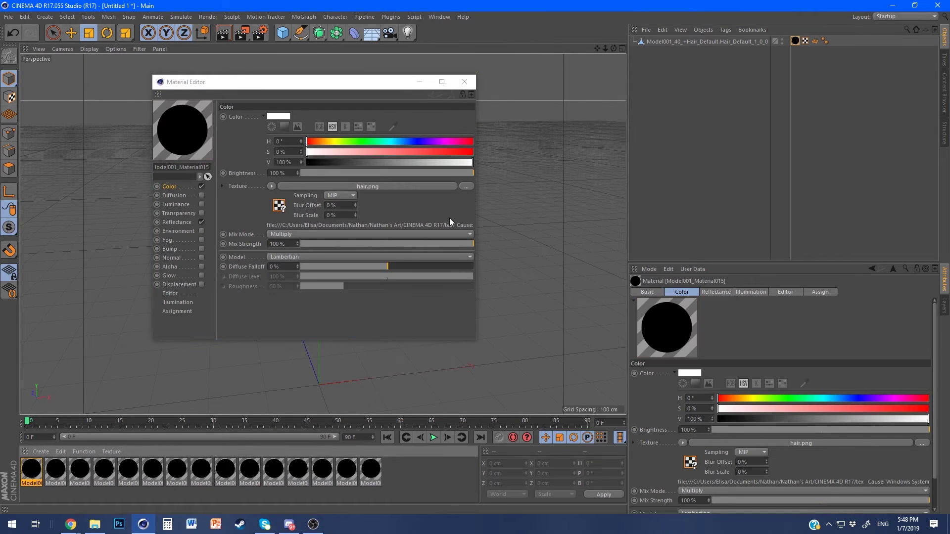
click(466, 187)
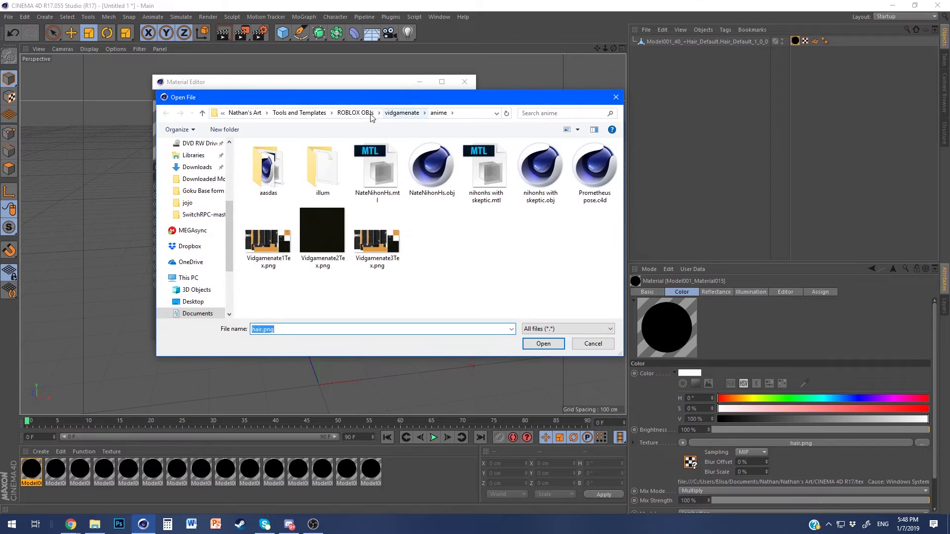
click(405, 113)
click(371, 113)
click(202, 190)
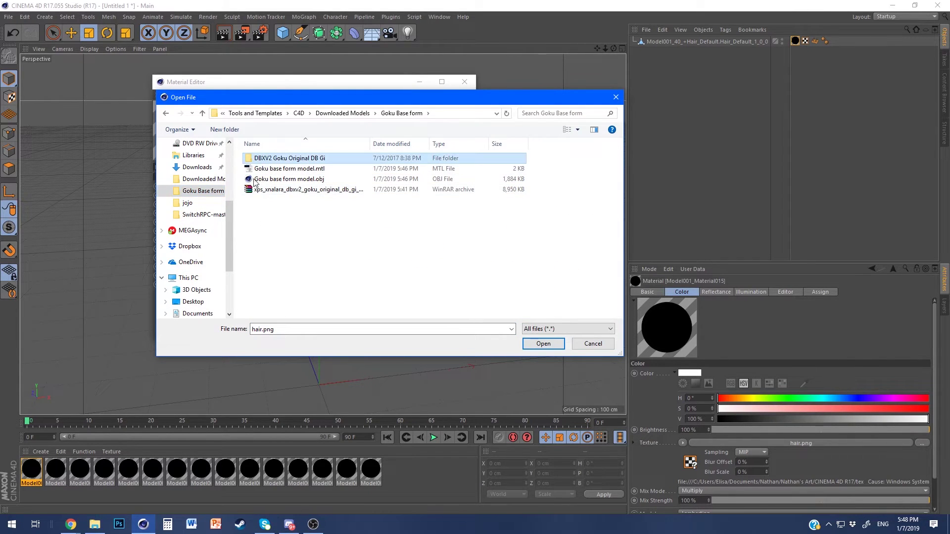
double_click(277, 159)
double_click(265, 169)
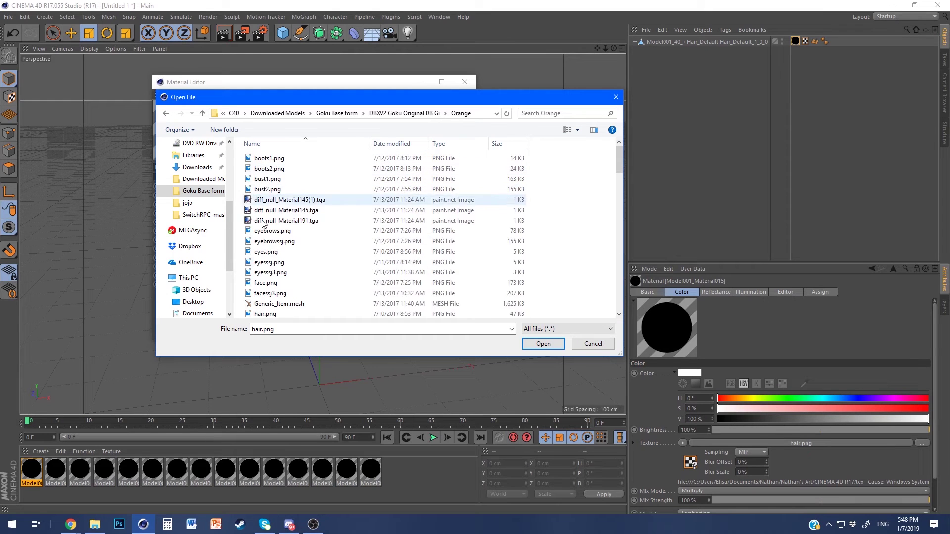
click(542, 344)
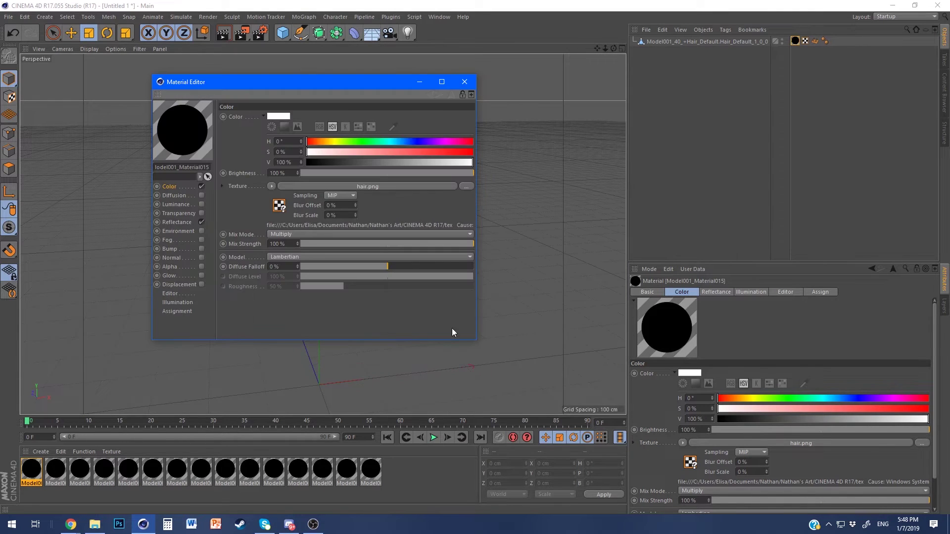
click(530, 296)
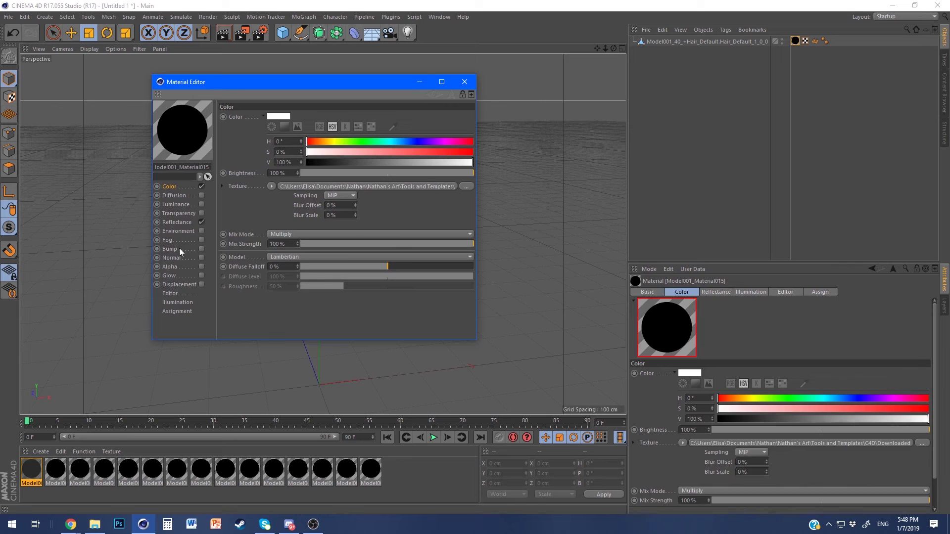
click(463, 82)
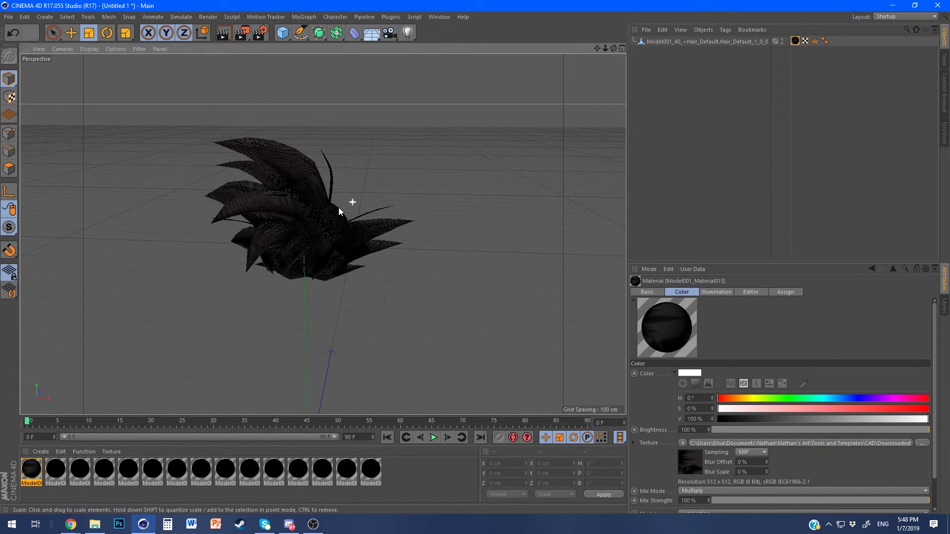
- Rename the hair object to 'Base Goku Hair'
scroll(339, 207, up, 5)
click(227, 37)
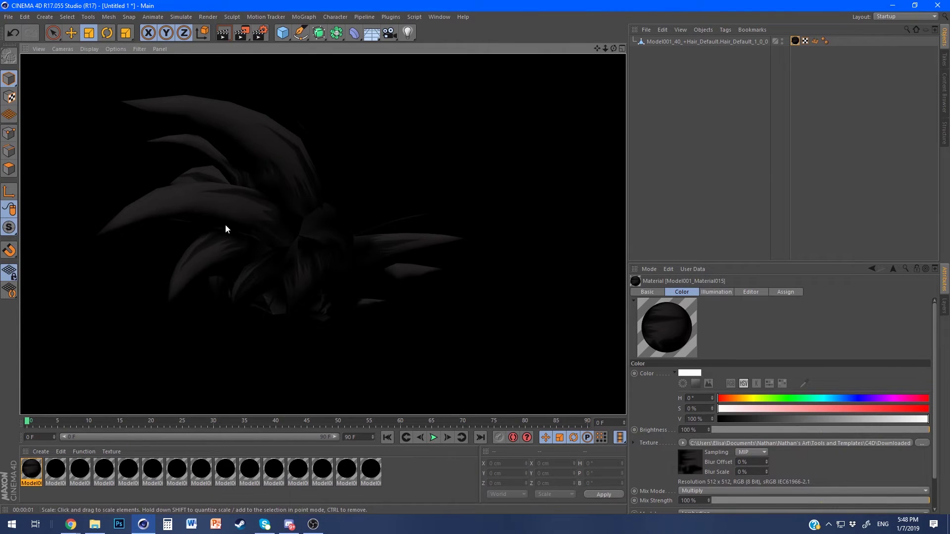
click(225, 229)
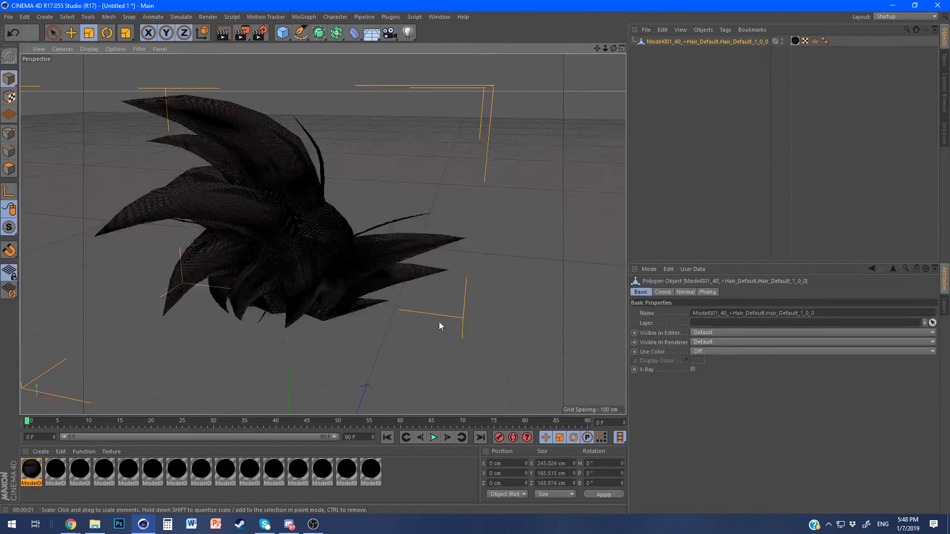
alt+drag(439, 325, 402, 356)
click(654, 227)
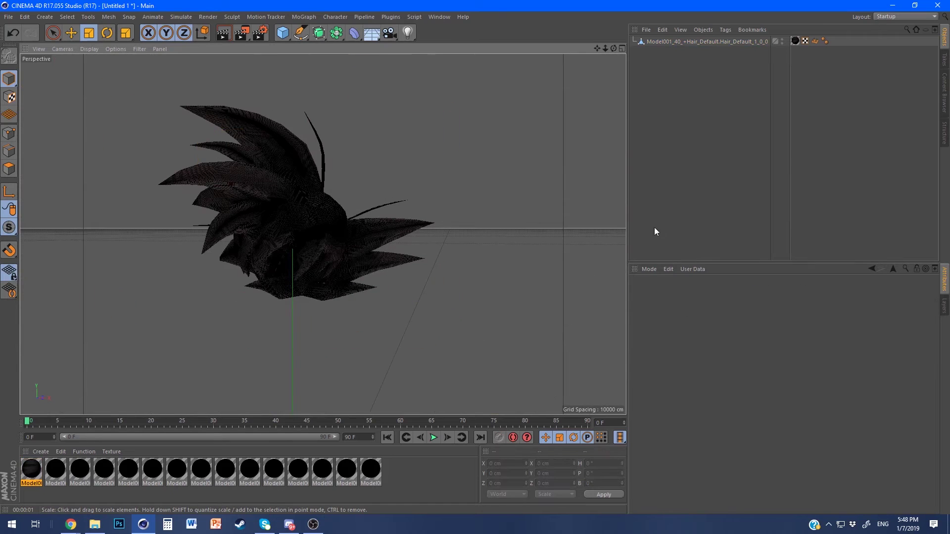
double_click(665, 42)
text(Base Goku Ha)
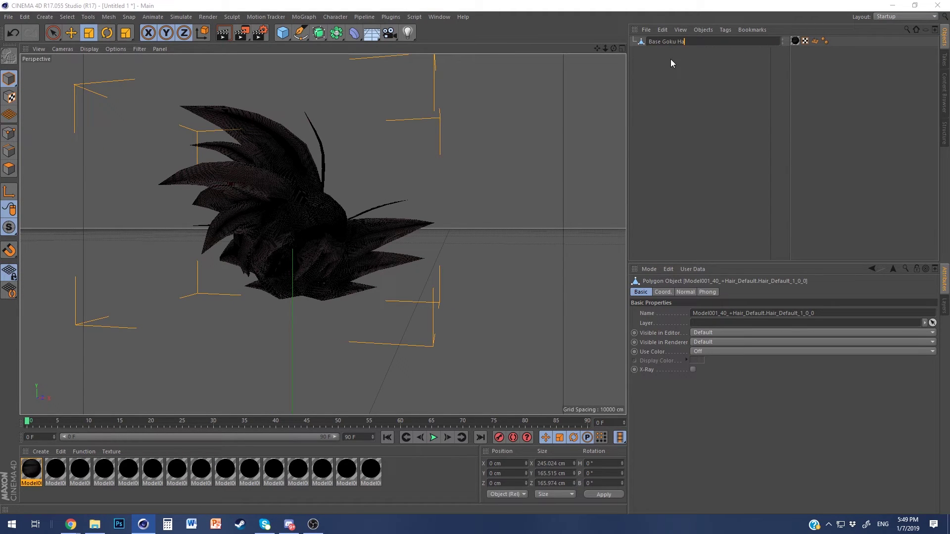
text(ir)
key(Return)
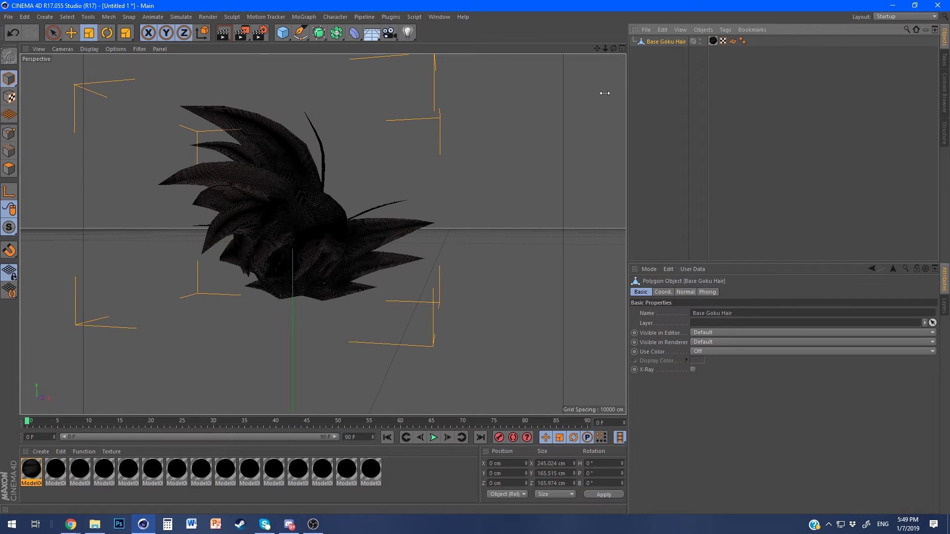
- Delete the 14 extra materials, keeping only the first one
click(439, 286)
drag(376, 468, 56, 478)
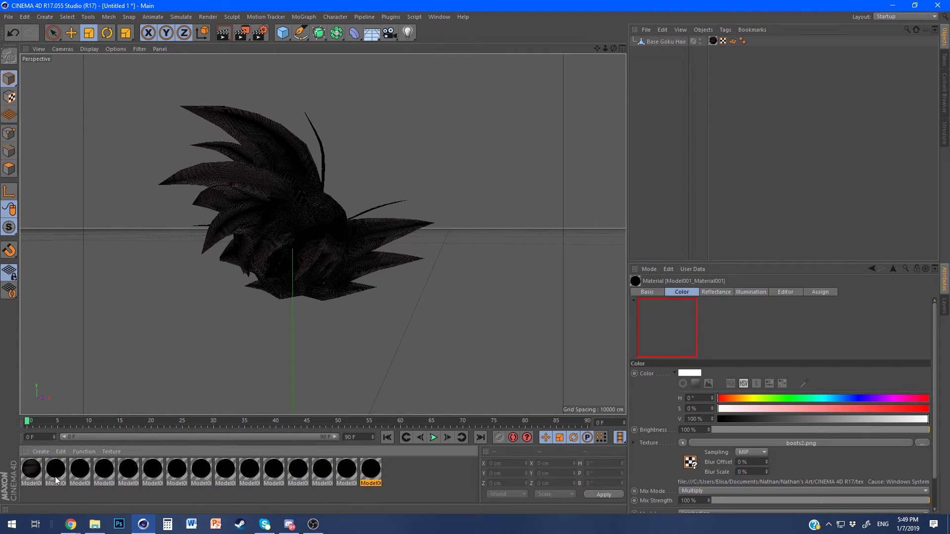
key(Delete)
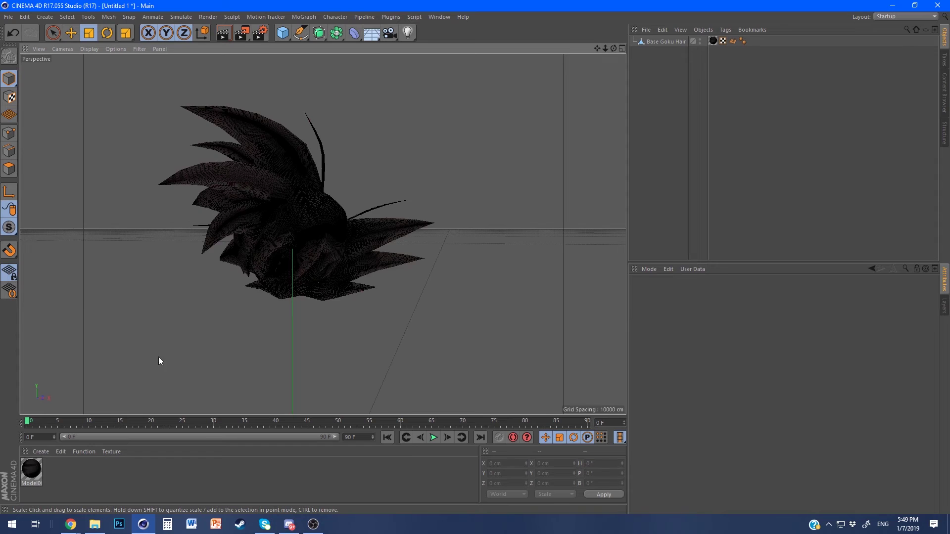
alt+drag(159, 357, 465, 346)
- Load the Doggo rig from Presets > silly rig v2 in the Content Browser
click(944, 85)
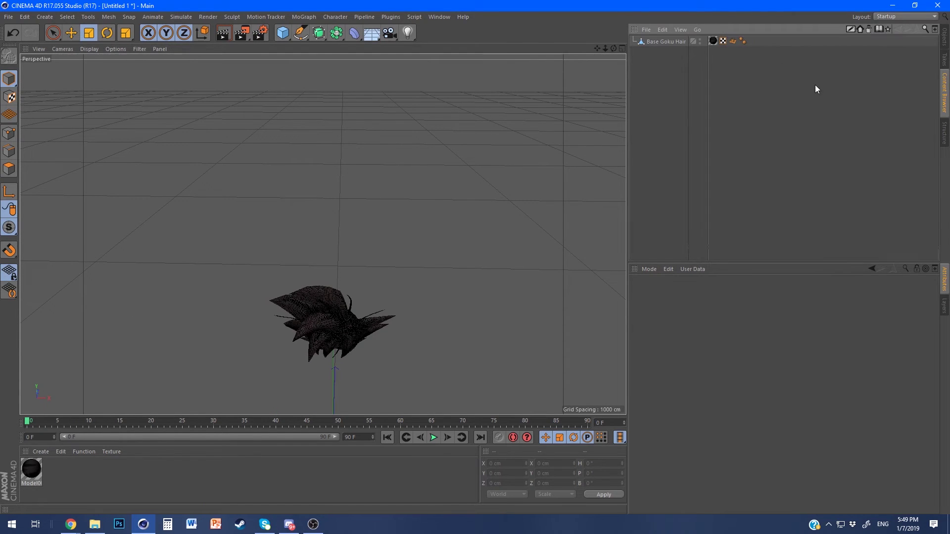
double_click(778, 49)
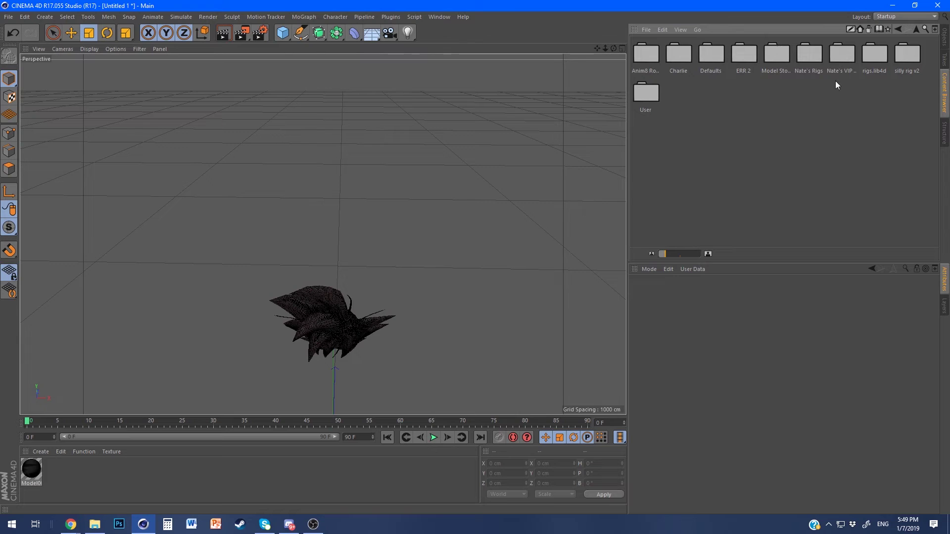
double_click(901, 60)
double_click(688, 54)
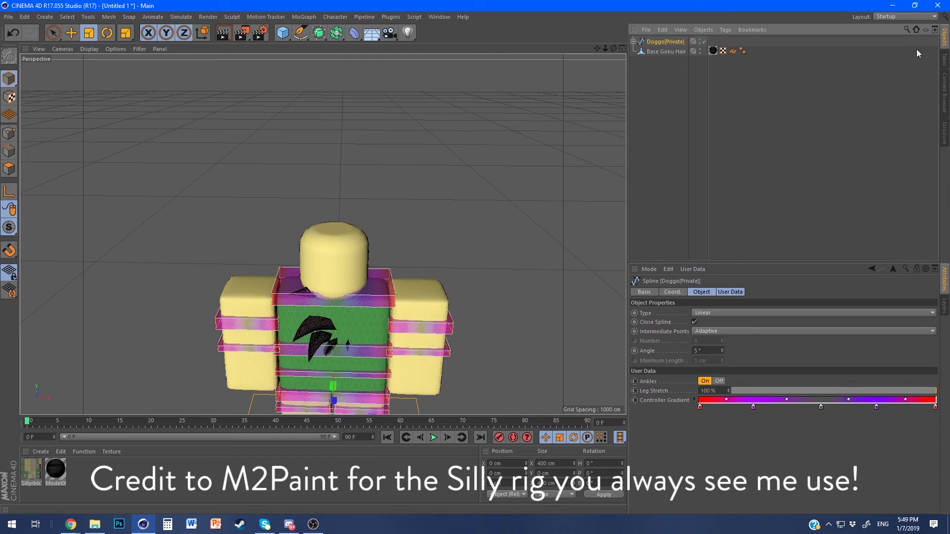
- Rotate Base Goku Hair to a heading (H) of 180° so it faces forward
click(658, 51)
alt+drag(441, 233, 72, 225)
alt+drag(315, 248, 269, 208)
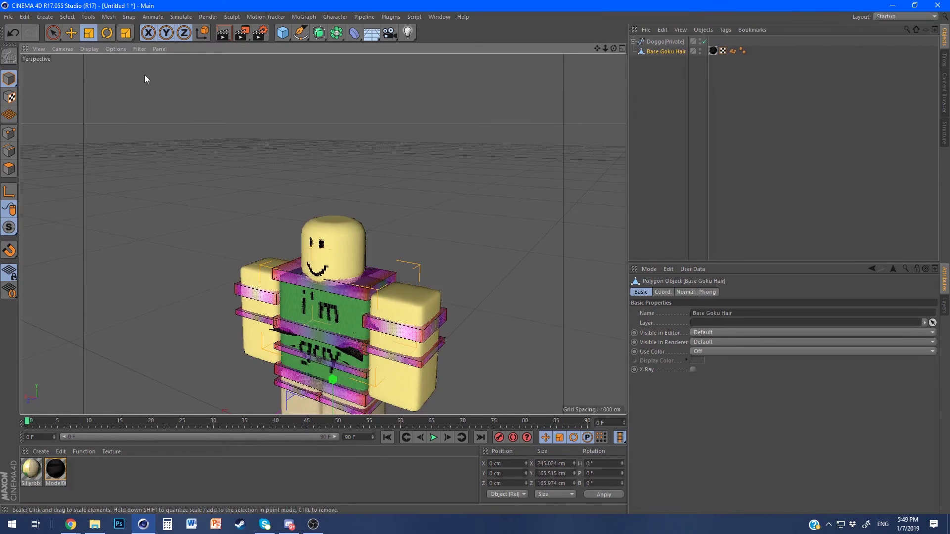
click(596, 463)
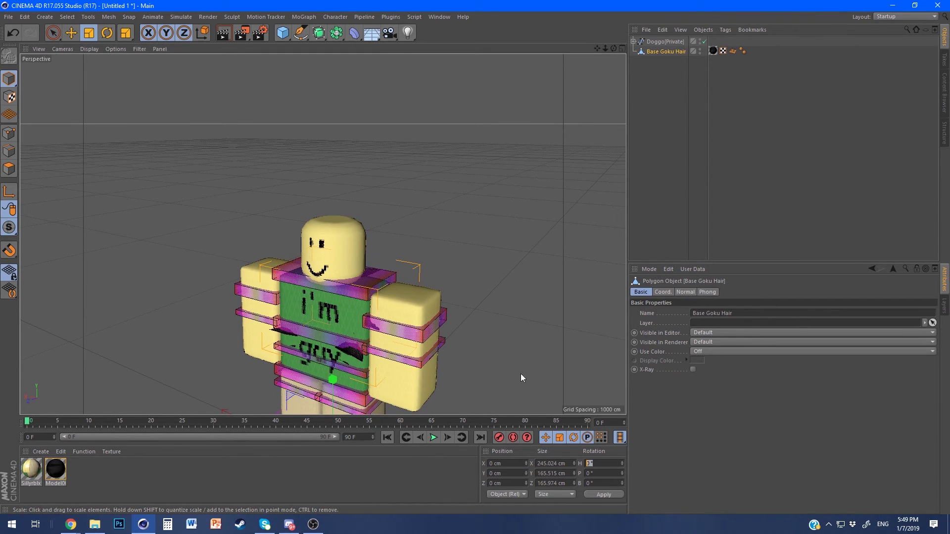
text(180)
key(Return)
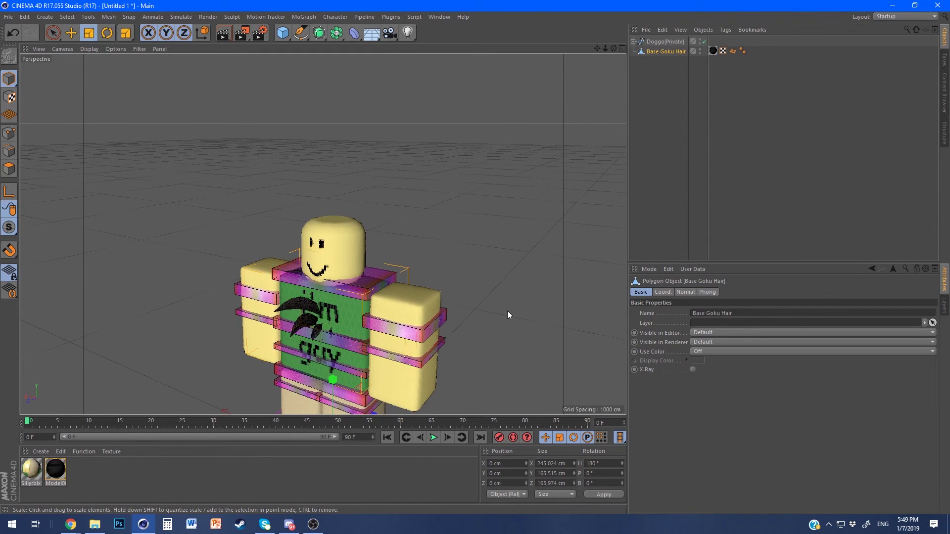
- Raise the hair above the rig and scale it up to about 129%
click(71, 33)
drag(332, 380, 334, 271)
click(89, 33)
alt+drag(391, 203, 446, 206)
key(e)
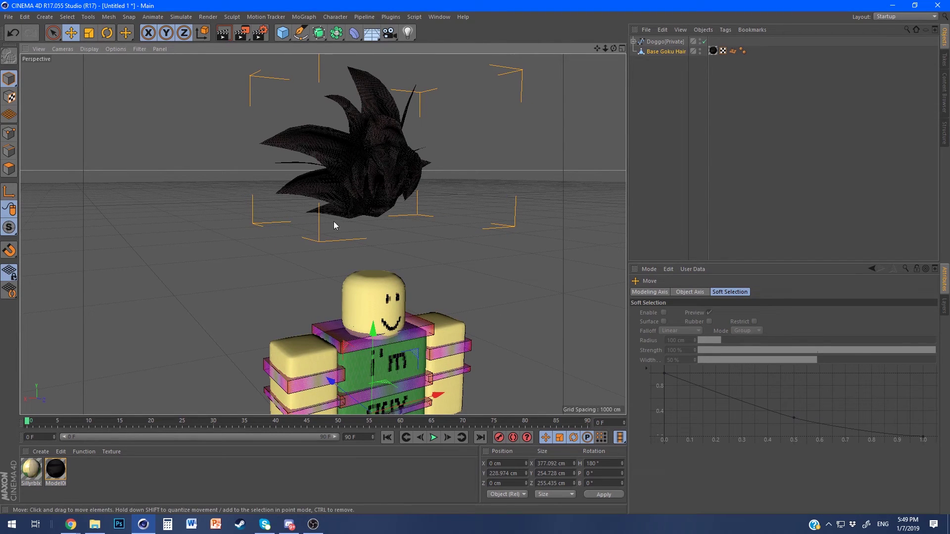
alt+middle_drag(421, 257, 228, 275)
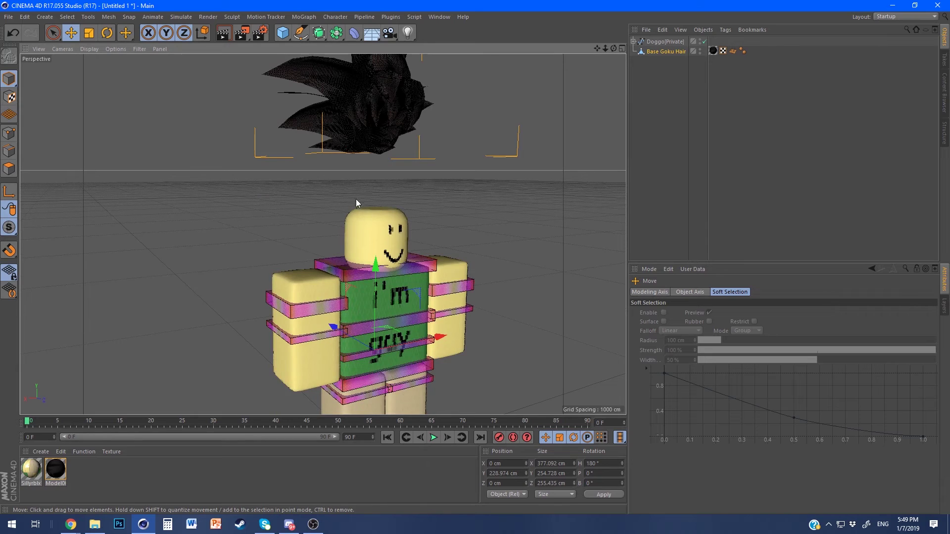
alt+drag(356, 202, 437, 178)
right_click(499, 29)
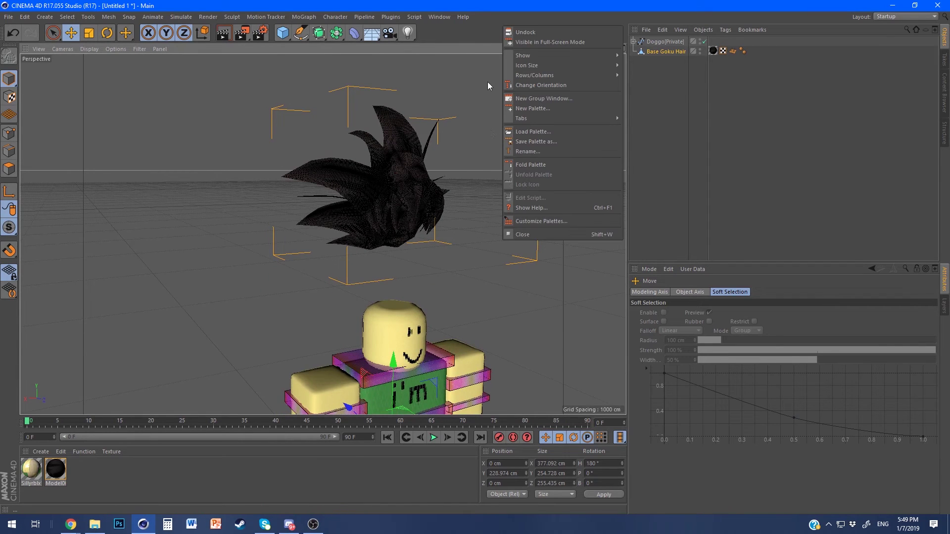
- Center the hair's axis on its mesh using the Axis Center command
click(530, 216)
text(axis)
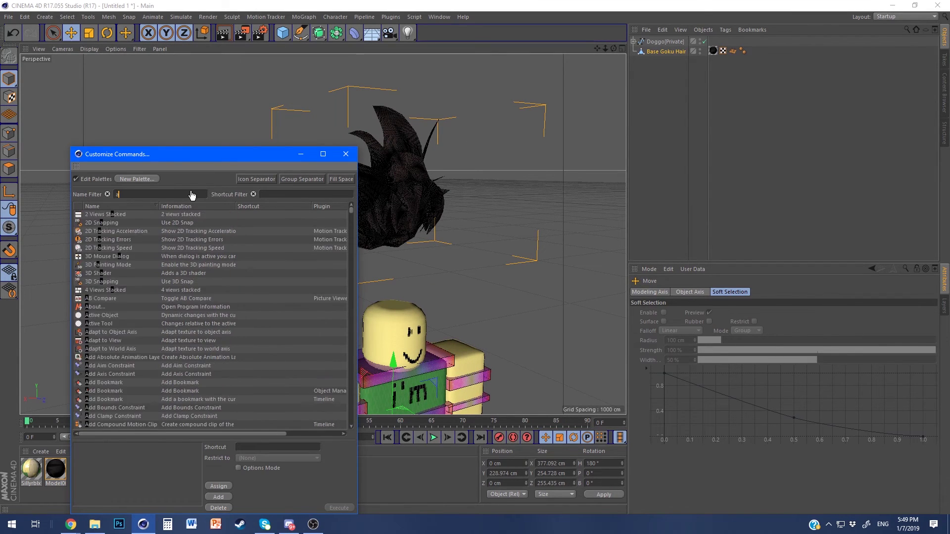
double_click(111, 244)
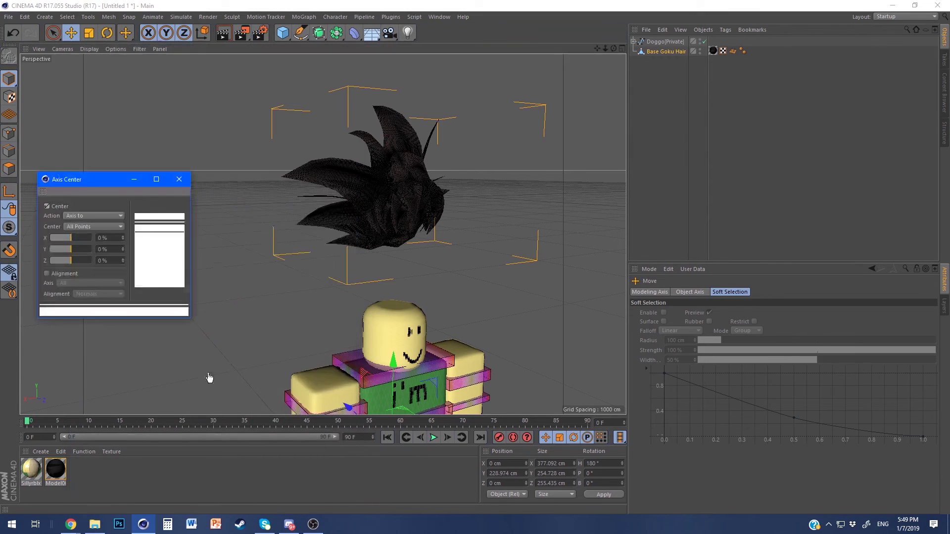
click(102, 313)
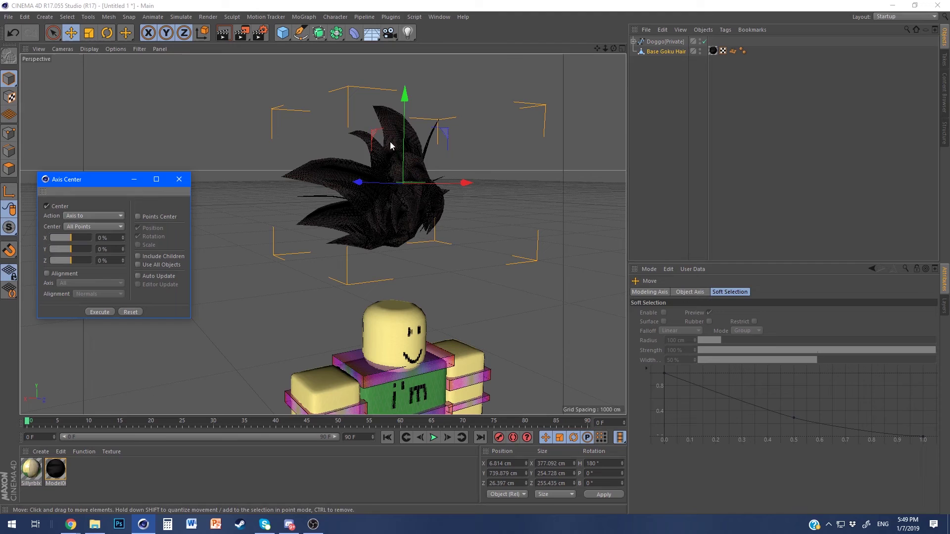
- Lower the hair onto the rig's head and set its X position to 0
drag(404, 148, 371, 274)
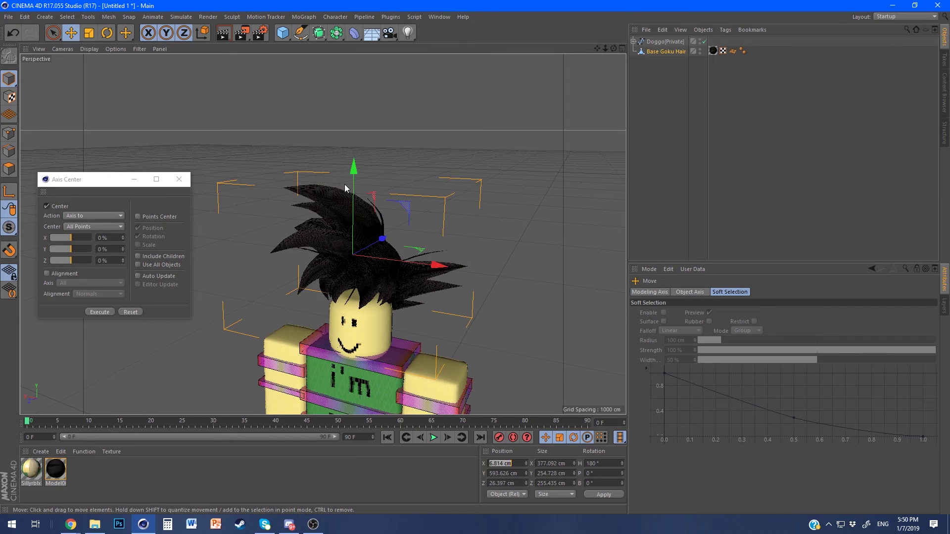
text(0)
key(Return)
alt+drag(395, 194, 506, 275)
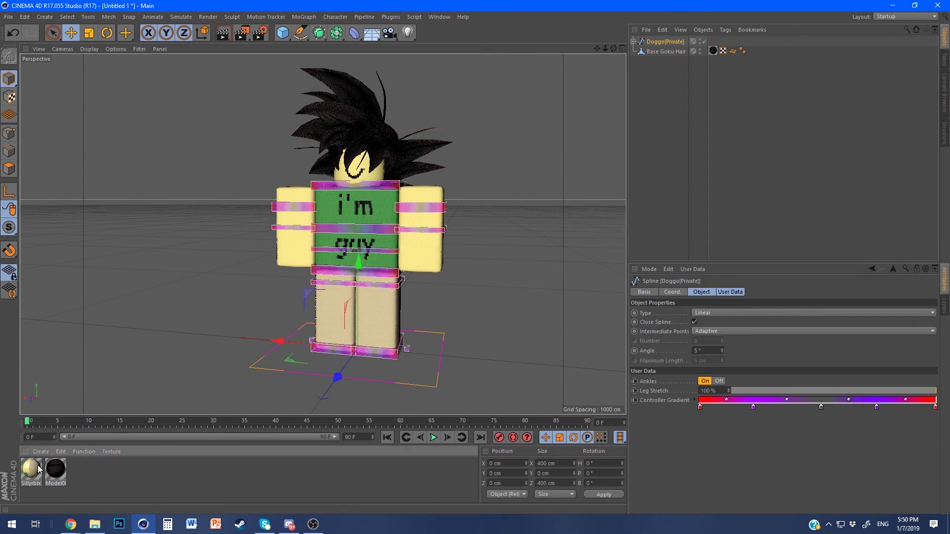
- Turn off reflectance on the Sillyrblx material and load GokuSsgss1Tex.png as its texture
double_click(30, 469)
click(197, 207)
click(461, 171)
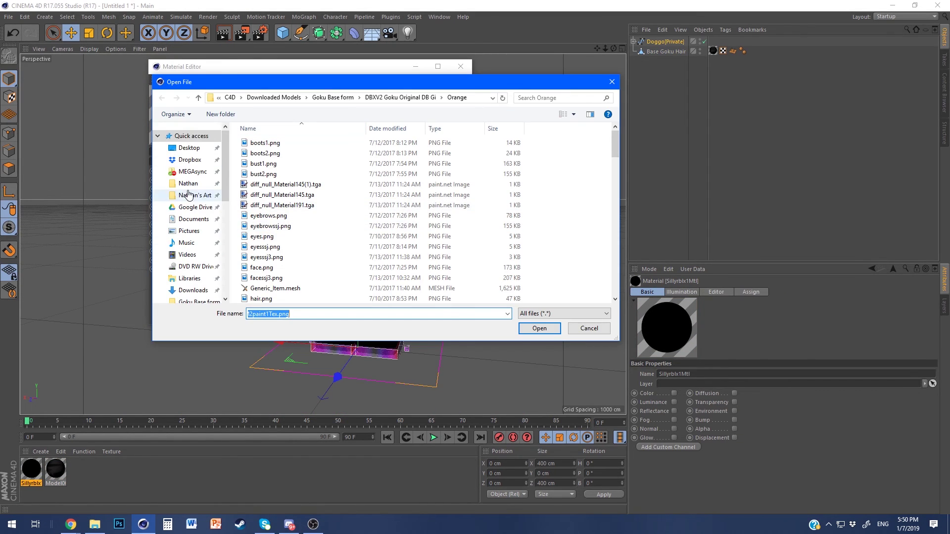
double_click(446, 154)
double_click(277, 222)
scroll(291, 243, down, 5)
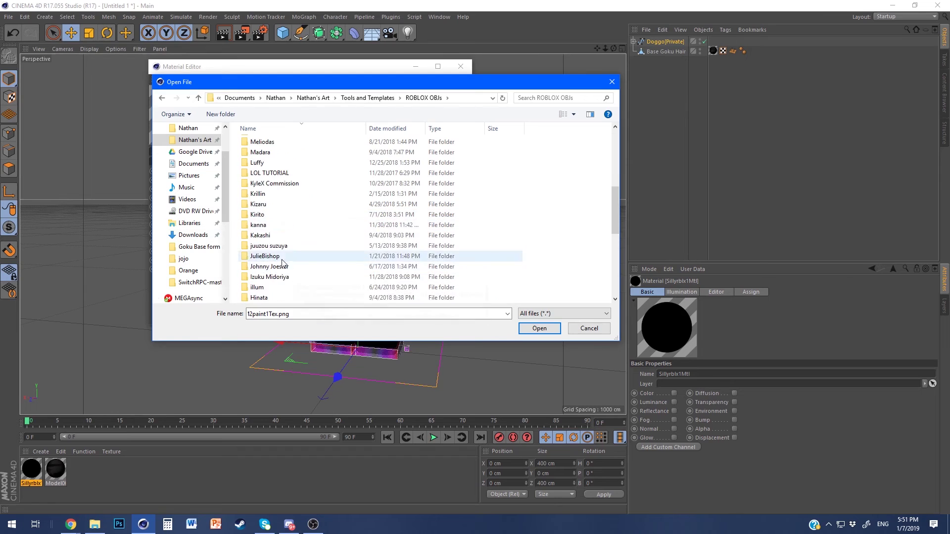
scroll(291, 243, up, 5)
double_click(277, 244)
double_click(262, 140)
click(267, 168)
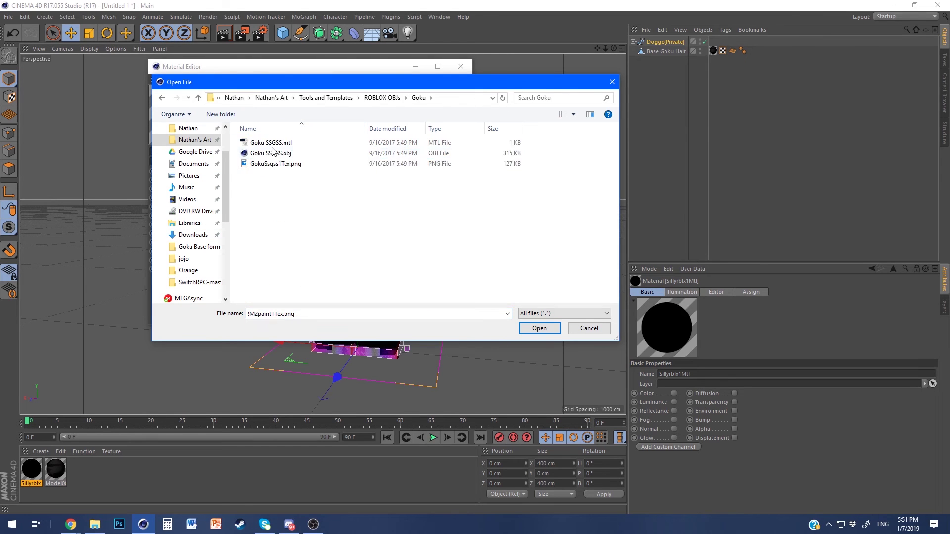
click(539, 328)
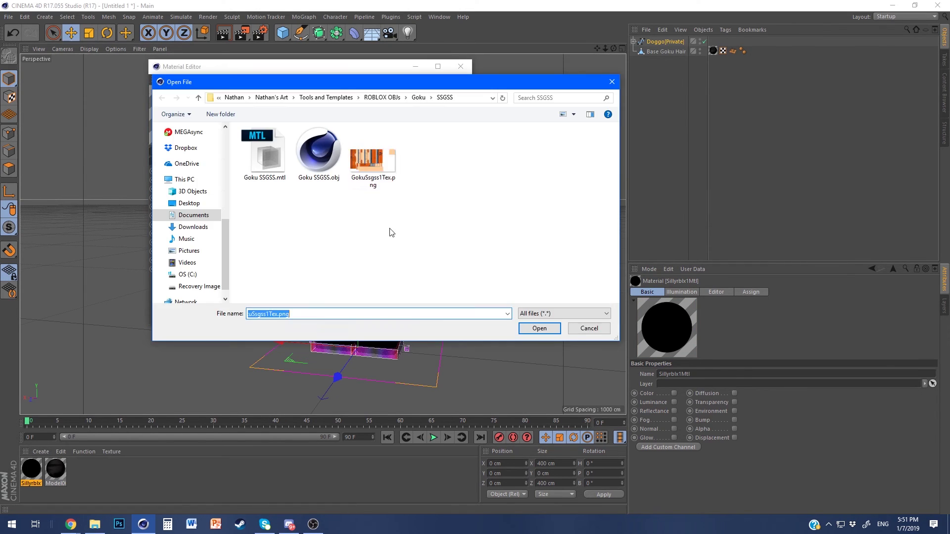
click(525, 296)
- Close the material editor, select Base Goku Hair and orbit around the textured character
click(460, 66)
click(421, 134)
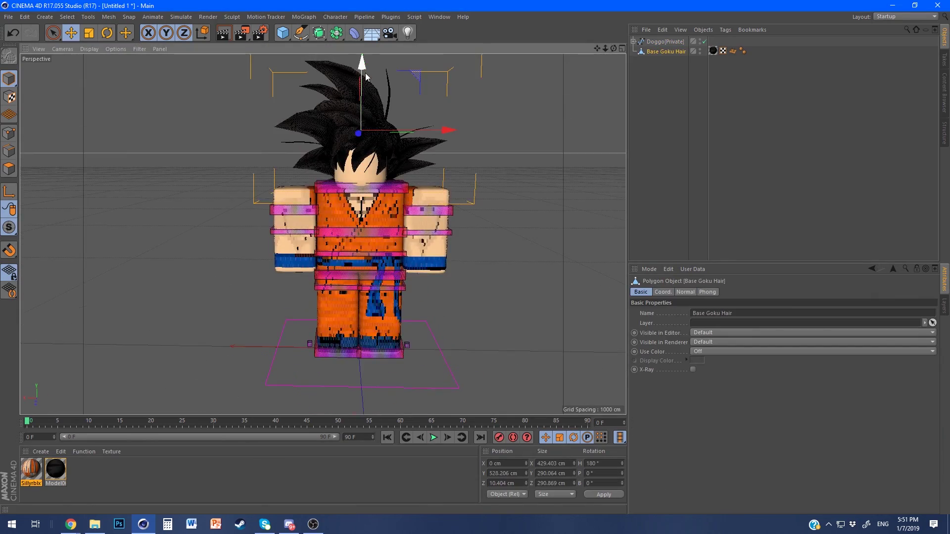
scroll(462, 121, up, 3)
alt+drag(463, 124, 303, 153)
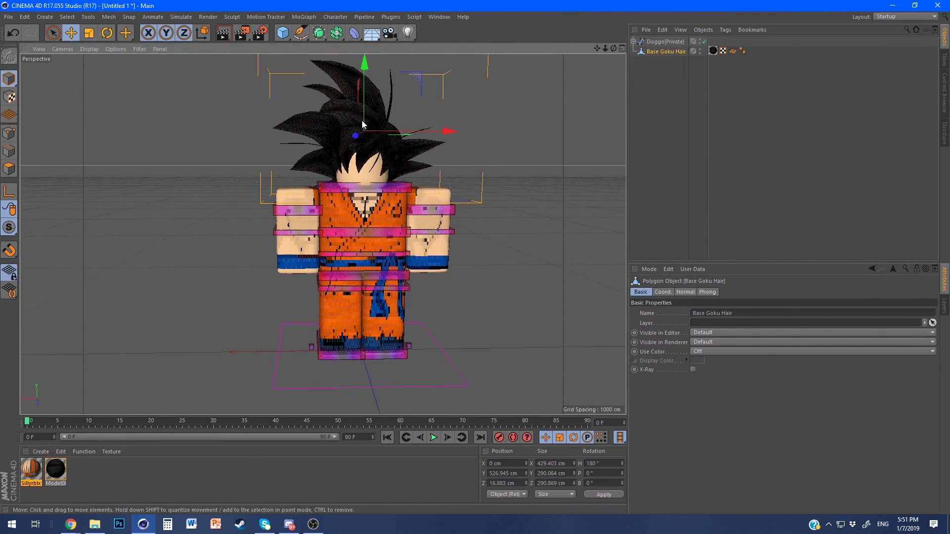
- Rename the rig to 'Goku [DBS]' and parent Base Goku Hair under its Head attachment
click(650, 41)
double_click(651, 42)
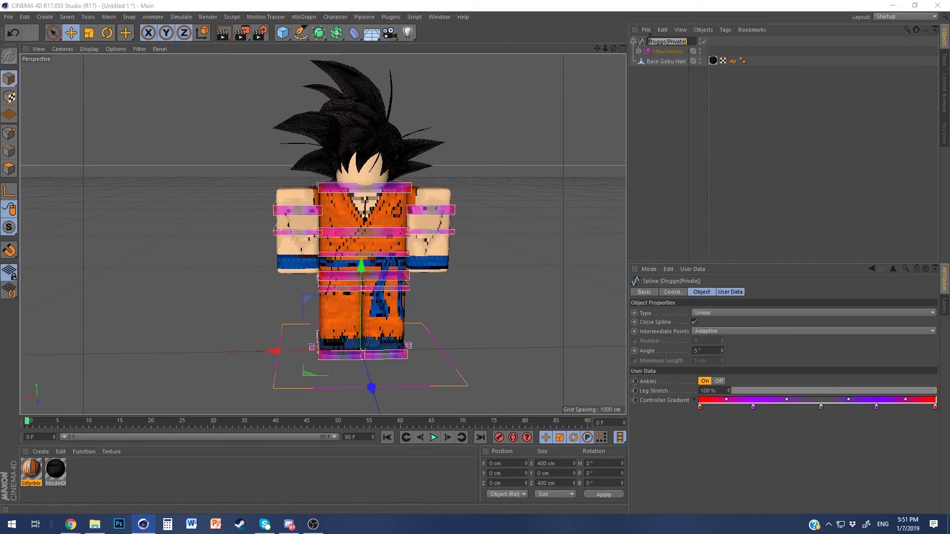
text(Goku [DBS])
key(Return)
drag(666, 61, 665, 61)
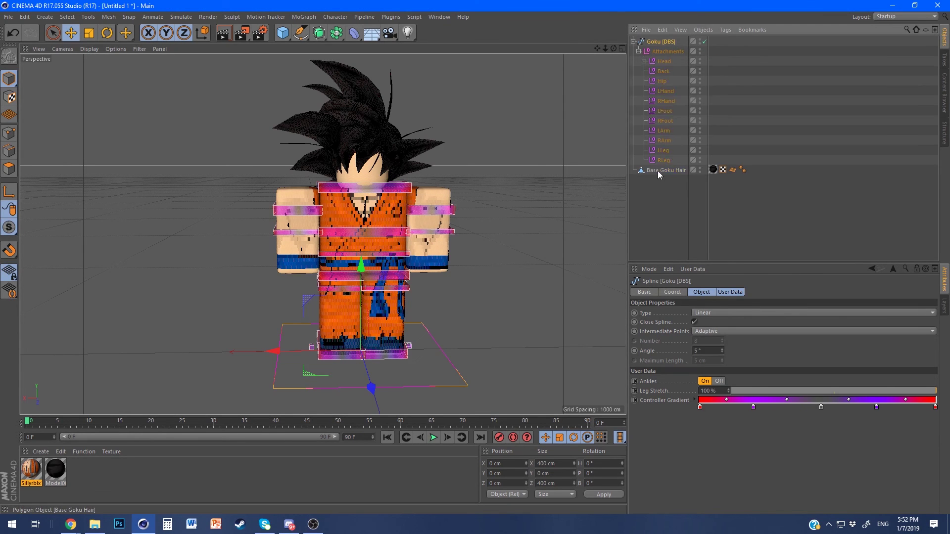
click(633, 41)
- Rotate the arm outward, bend the elbow up, and tilt the lower body about -23.6°
click(430, 213)
key(r)
drag(430, 213, 455, 231)
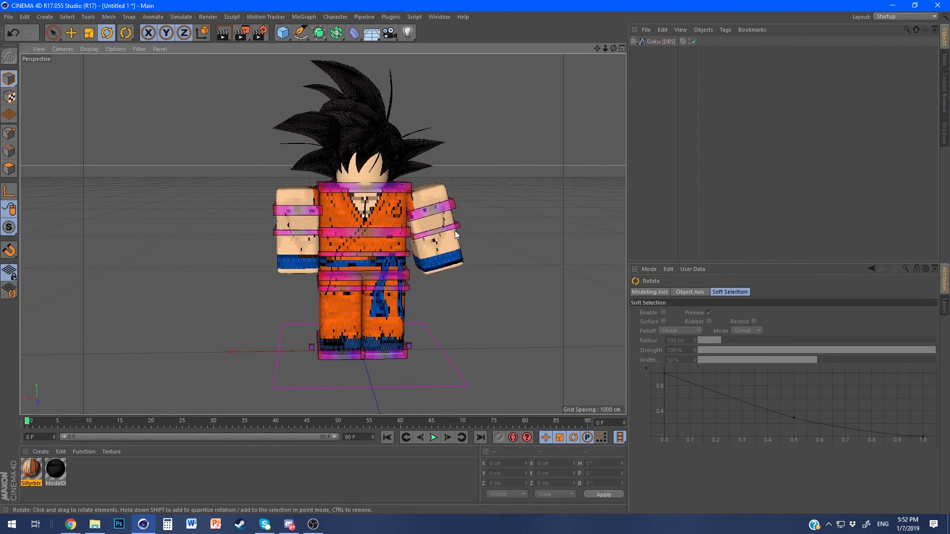
click(284, 214)
drag(319, 177, 303, 273)
click(356, 277)
drag(363, 284, 467, 251)
key(e)
click(468, 251)
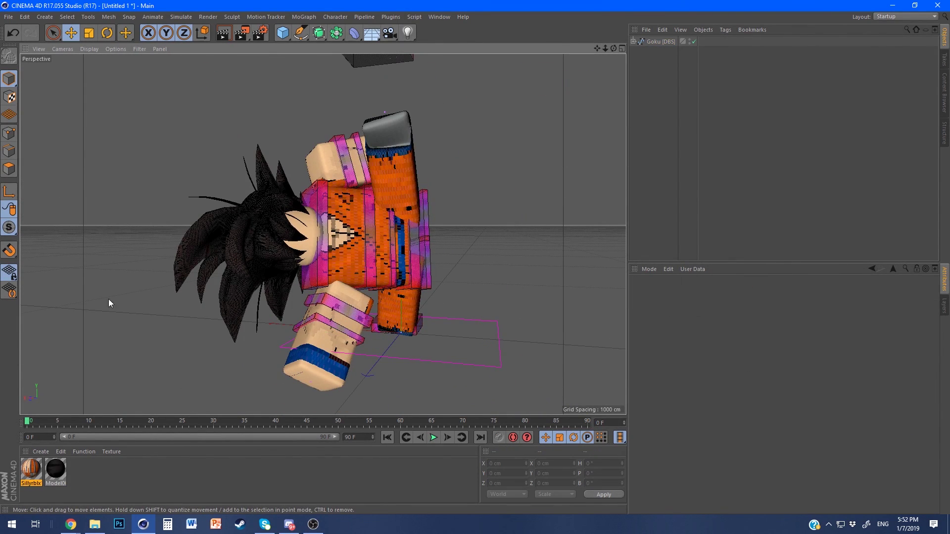